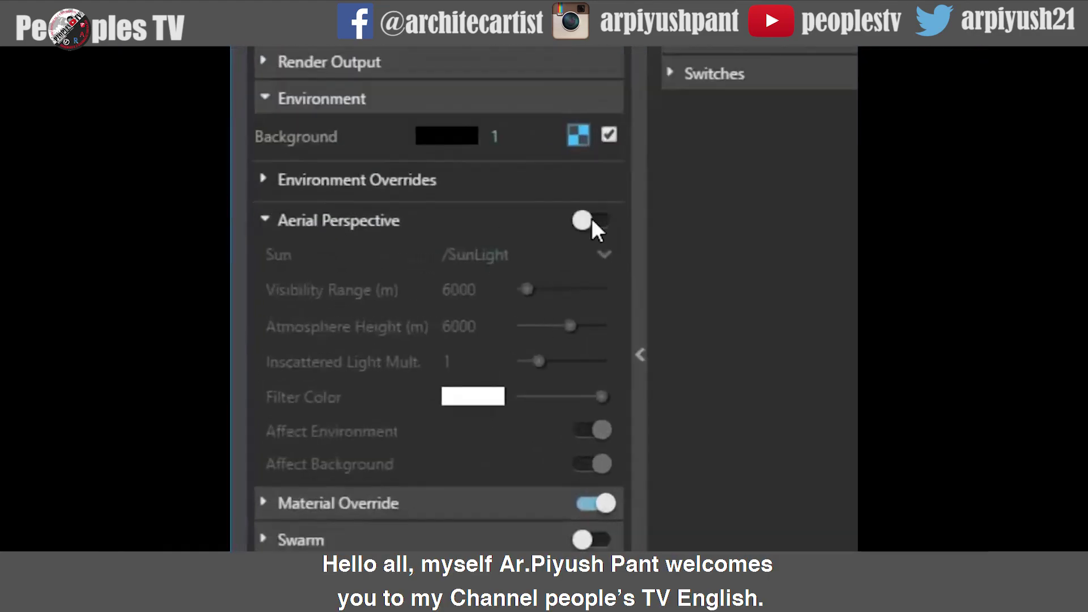
Toggle Aerial Perspective and start a region render of the building
{"action": "left_click", "coordinate": [595, 220]}
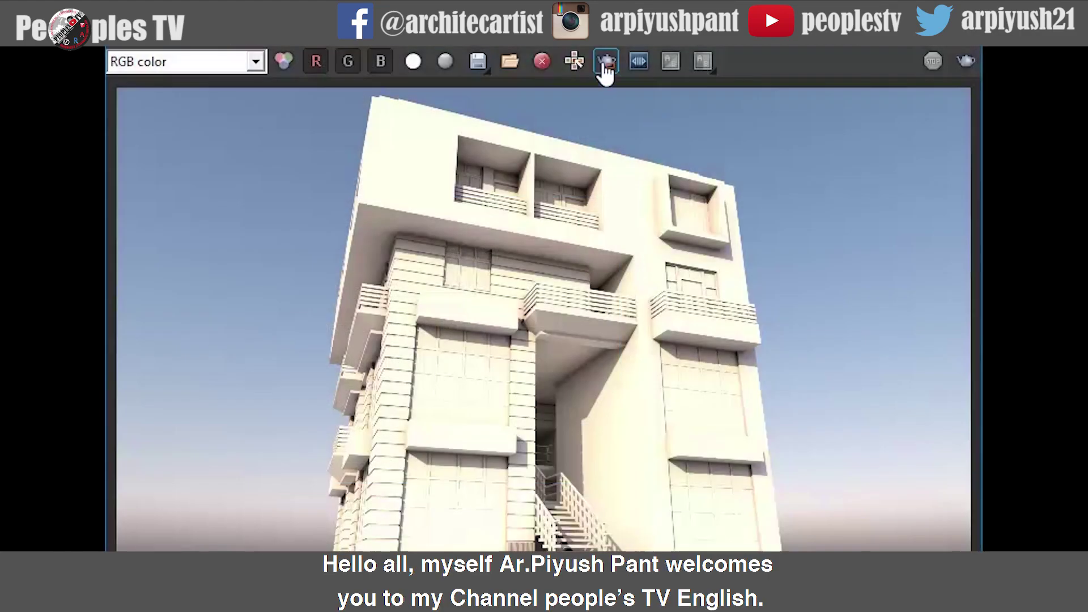
{"action": "left_click", "coordinate": [606, 61]}
{"action": "key", "text": "shift+q"}
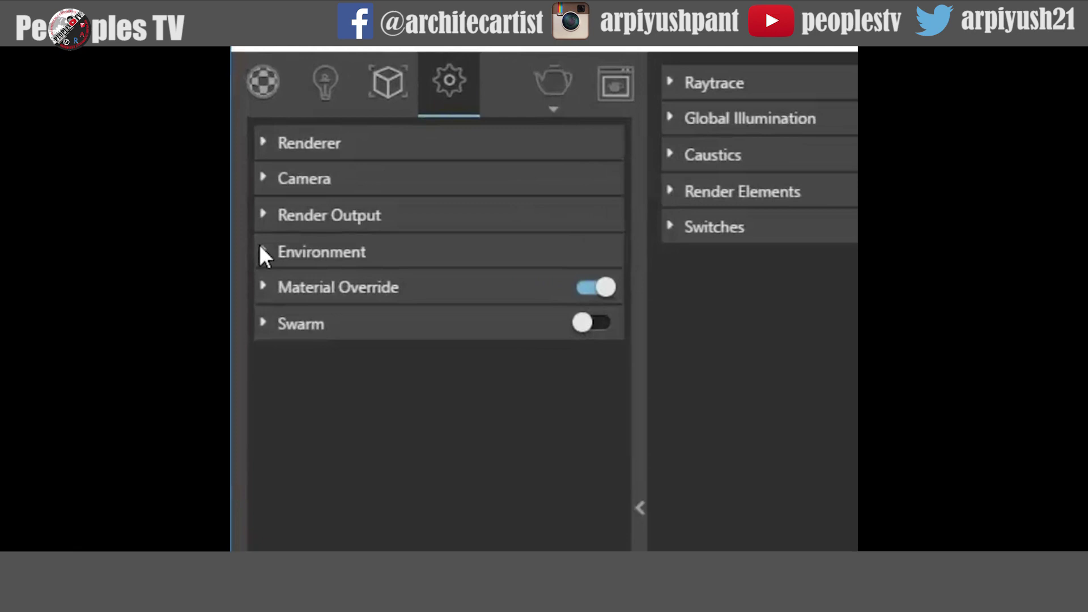
Expand the Environment and Aerial Perspective sections and click the Aerial Perspective toggle
{"action": "left_click", "coordinate": [262, 251]}
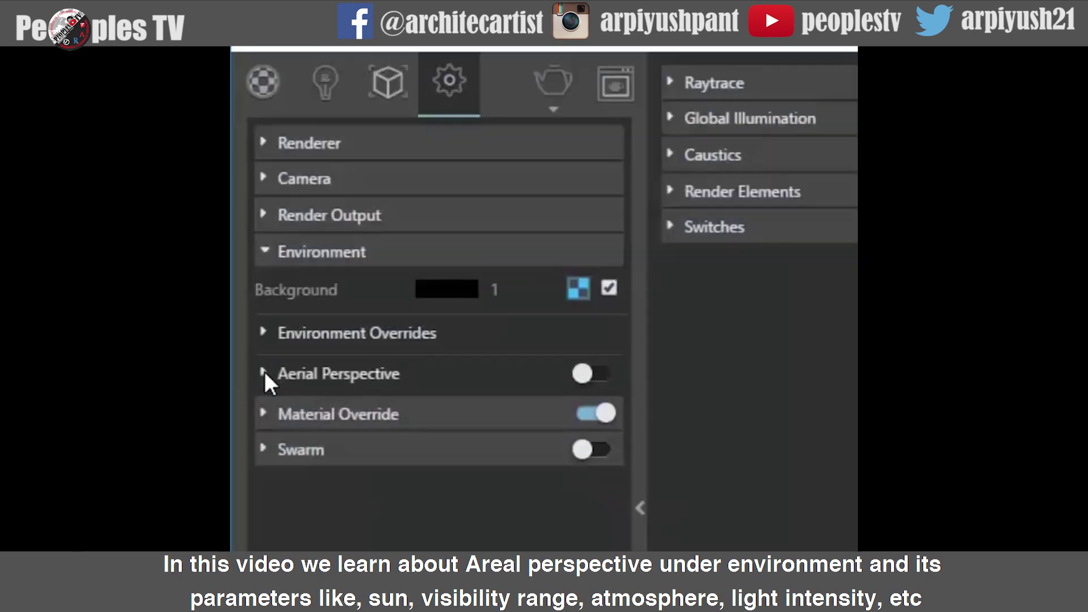
{"action": "left_click", "coordinate": [264, 373]}
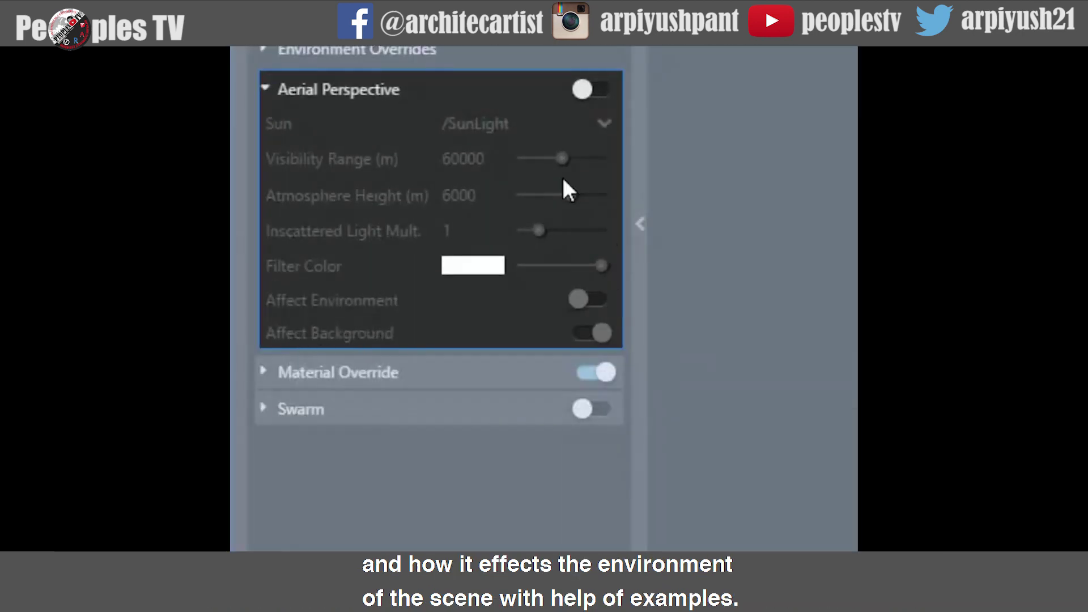
{"action": "left_click", "coordinate": [592, 90]}
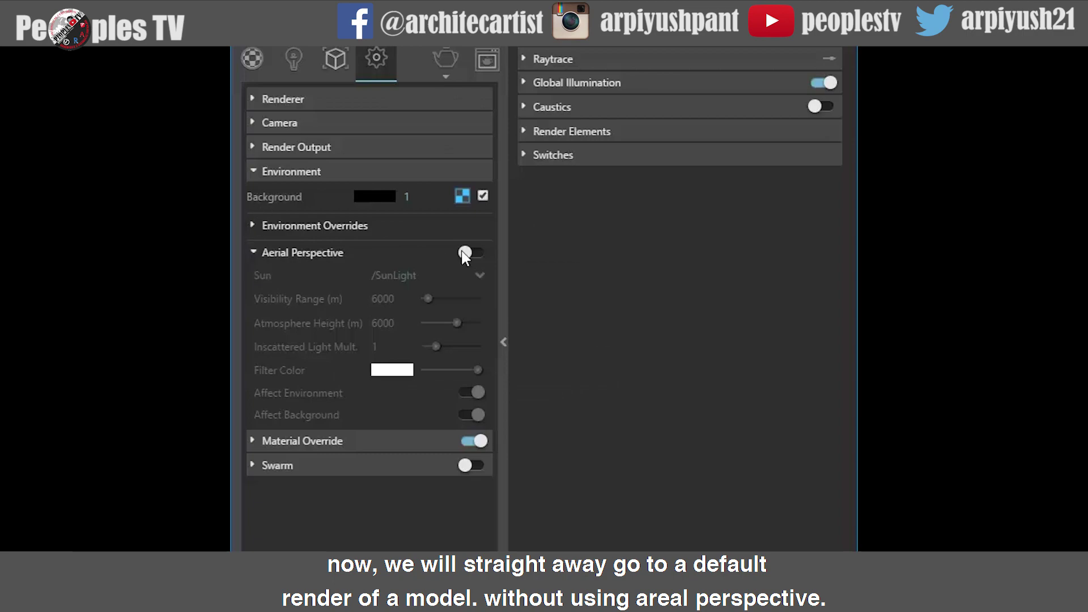
Render the building without aerial perspective, then reopen the Aerial Perspective options
{"action": "left_click", "coordinate": [255, 255]}
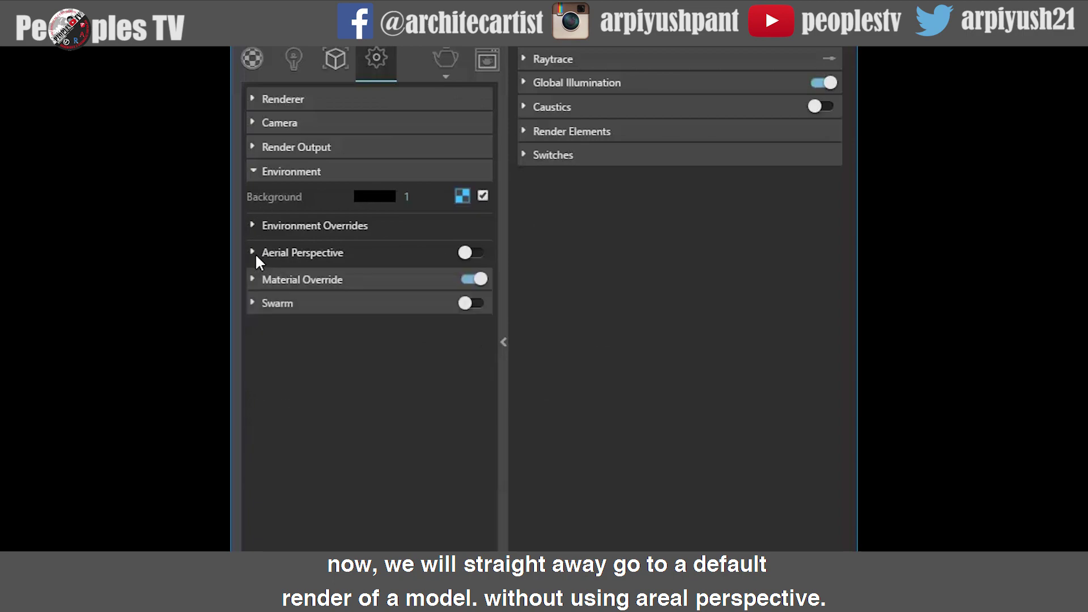
{"action": "left_click", "coordinate": [450, 55]}
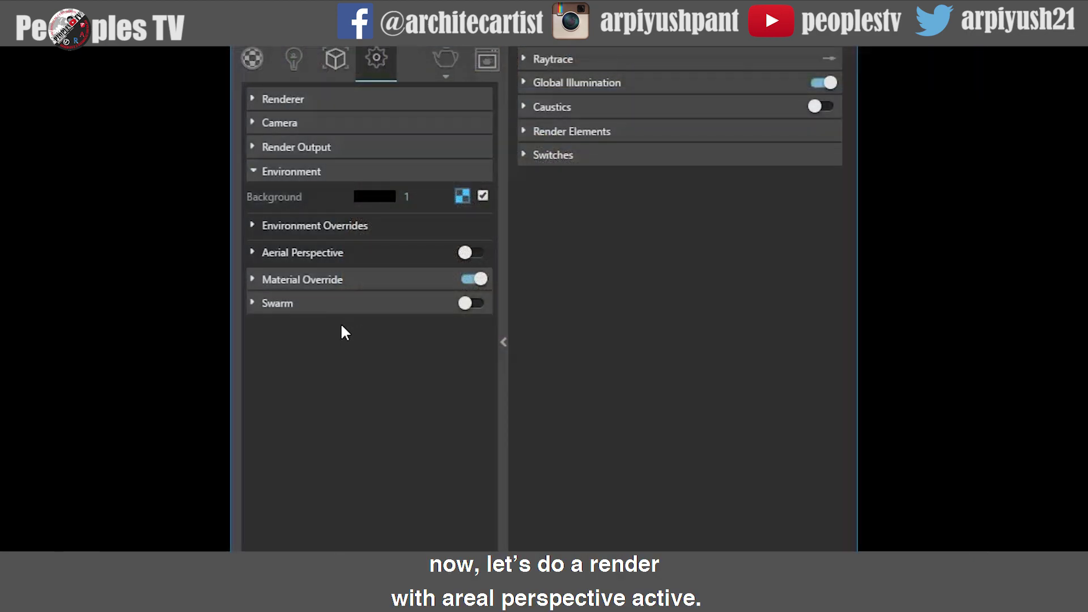
{"action": "left_click", "coordinate": [253, 252]}
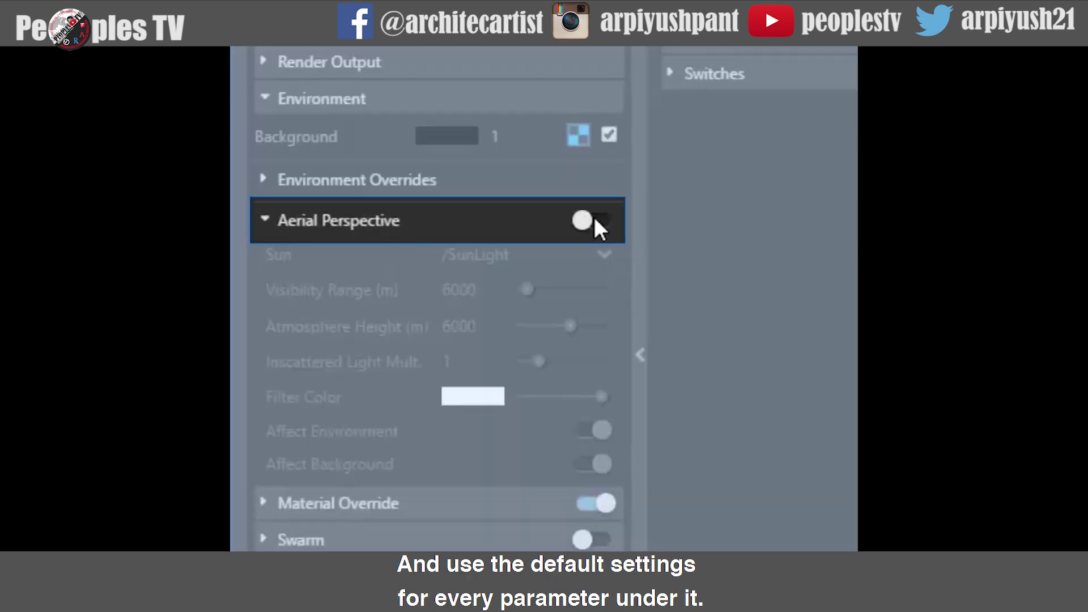
Switch Aerial Perspective on with its default values
{"action": "left_click", "coordinate": [597, 218]}
{"action": "left_click", "coordinate": [597, 219]}
{"action": "left_click", "coordinate": [599, 220]}
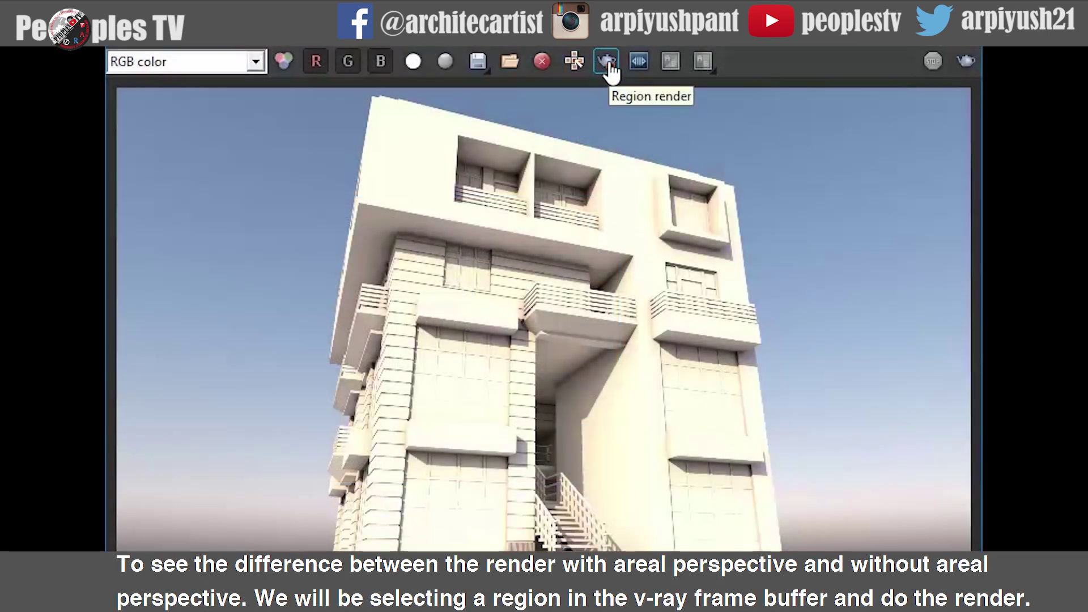
Region-render the building's upper band with aerial perspective, then turn Region Render off and zoom in
{"action": "left_click", "coordinate": [609, 64]}
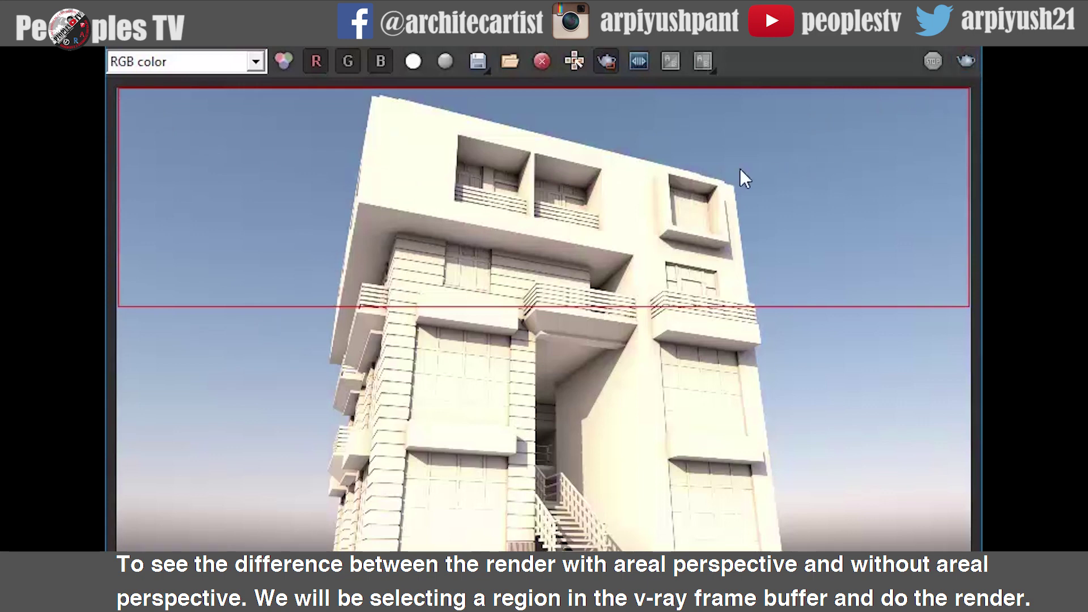
{"action": "key", "text": "shift+q"}
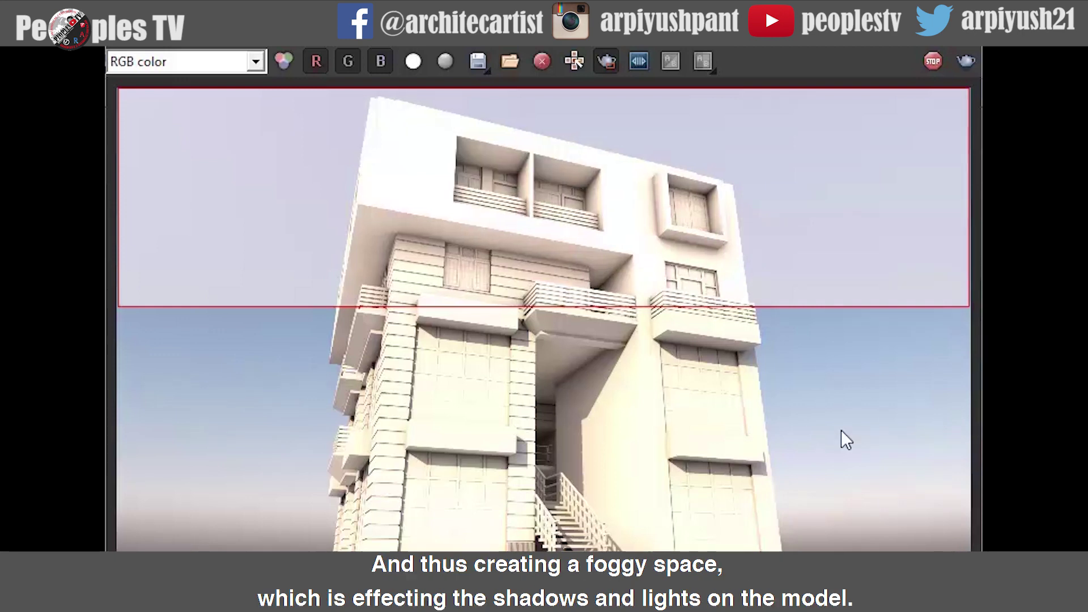
{"action": "left_click", "coordinate": [605, 63]}
{"action": "scroll", "coordinate": [321, 311], "scroll_direction": "up", "scroll_amount": 8}
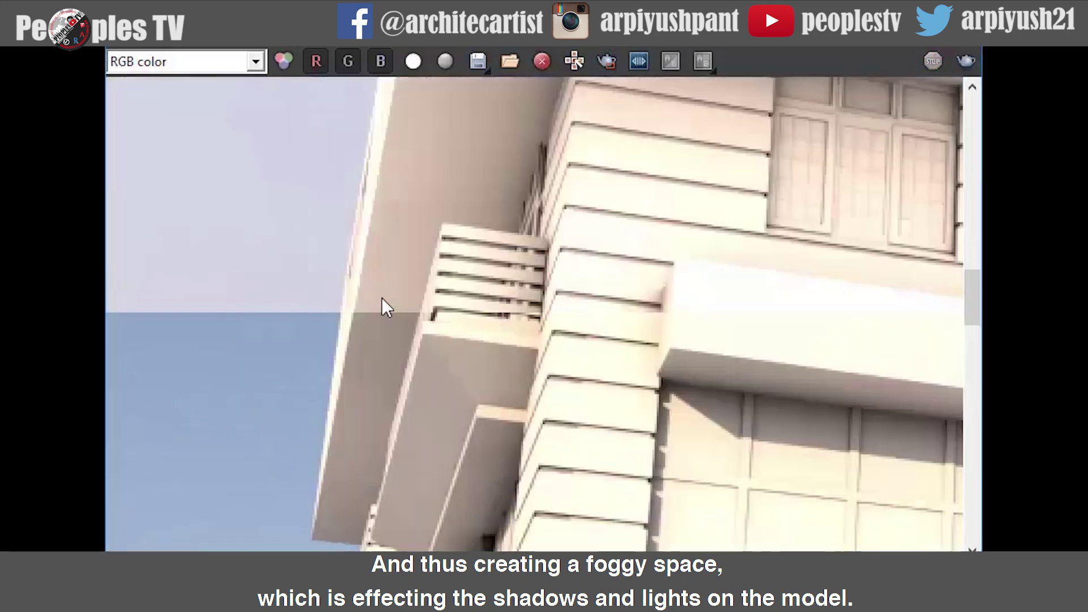
{"action": "scroll", "coordinate": [413, 316], "scroll_direction": "down", "scroll_amount": 8}
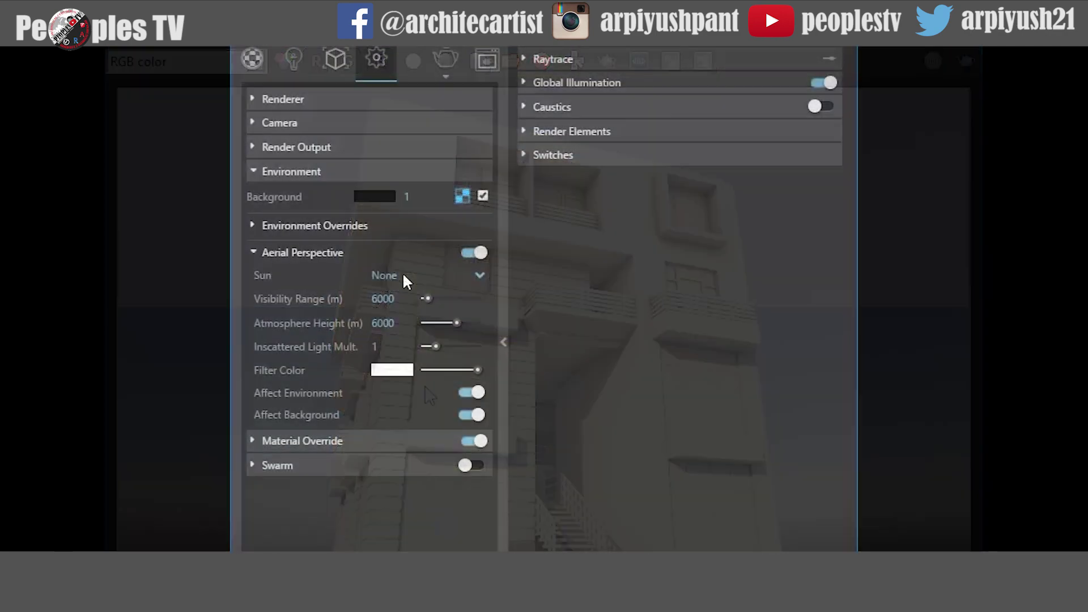
Set the aerial perspective Sun to None, turn off region rendering, and inspect the render
{"action": "left_click", "coordinate": [403, 276]}
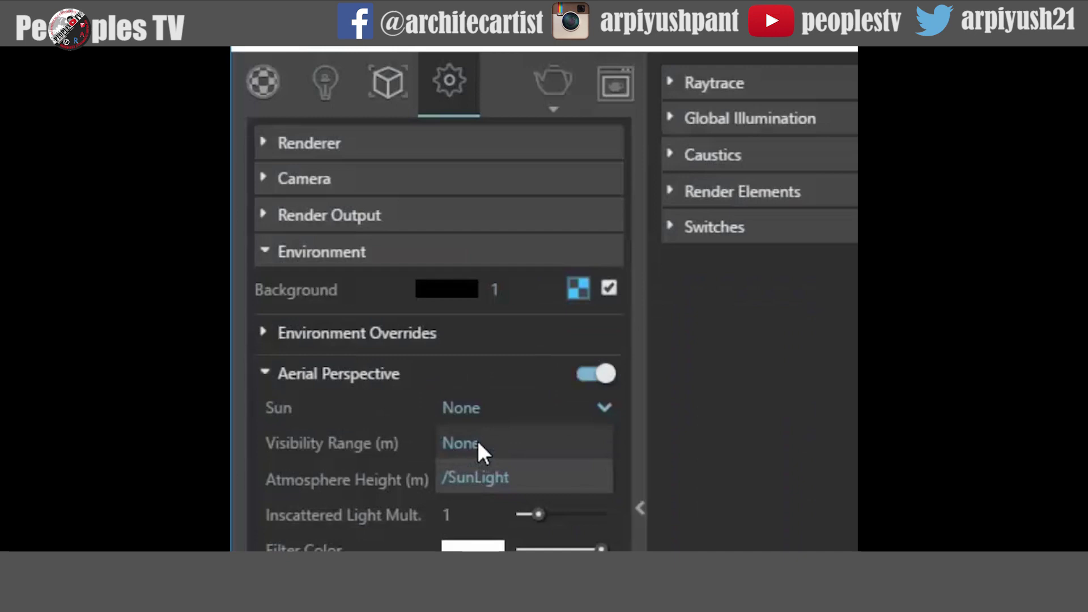
{"action": "left_click", "coordinate": [477, 441]}
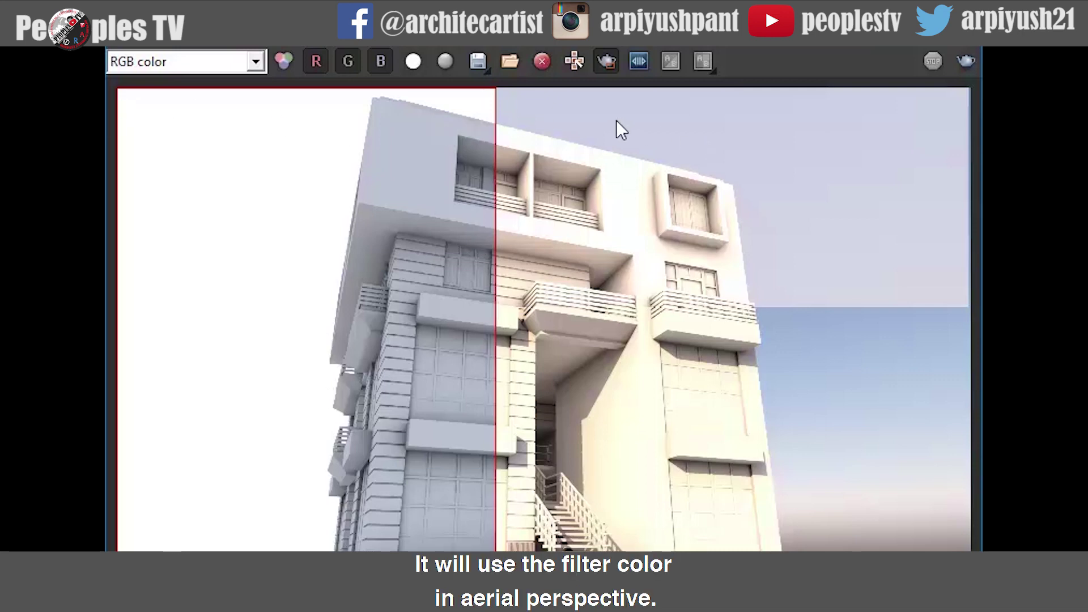
{"action": "scroll", "coordinate": [486, 125], "scroll_direction": "up", "scroll_amount": 2}
{"action": "left_click", "coordinate": [607, 61]}
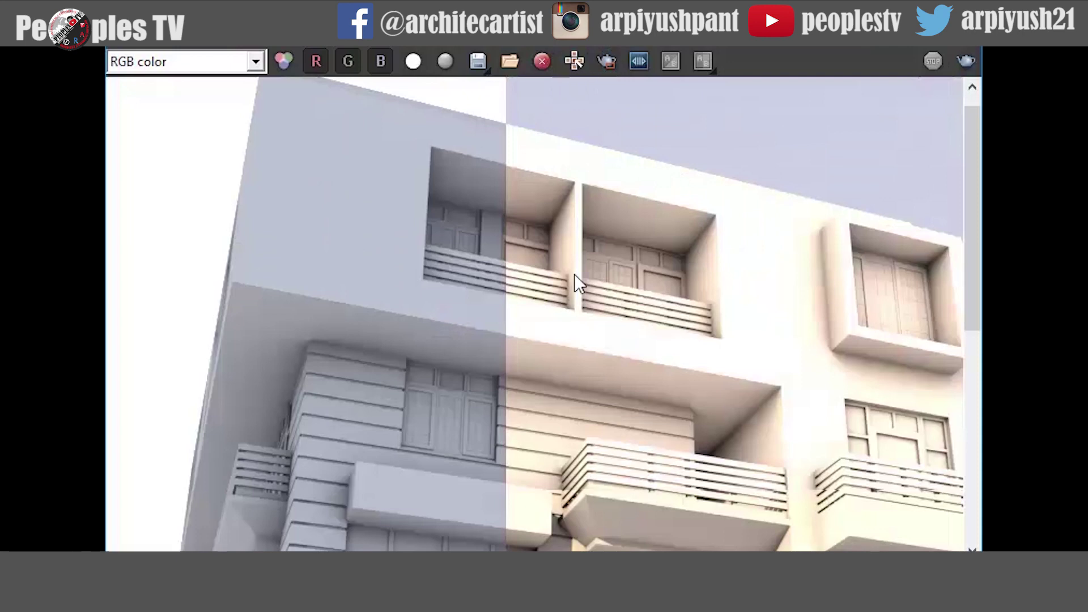
{"action": "scroll", "coordinate": [574, 274], "scroll_direction": "down", "scroll_amount": 2}
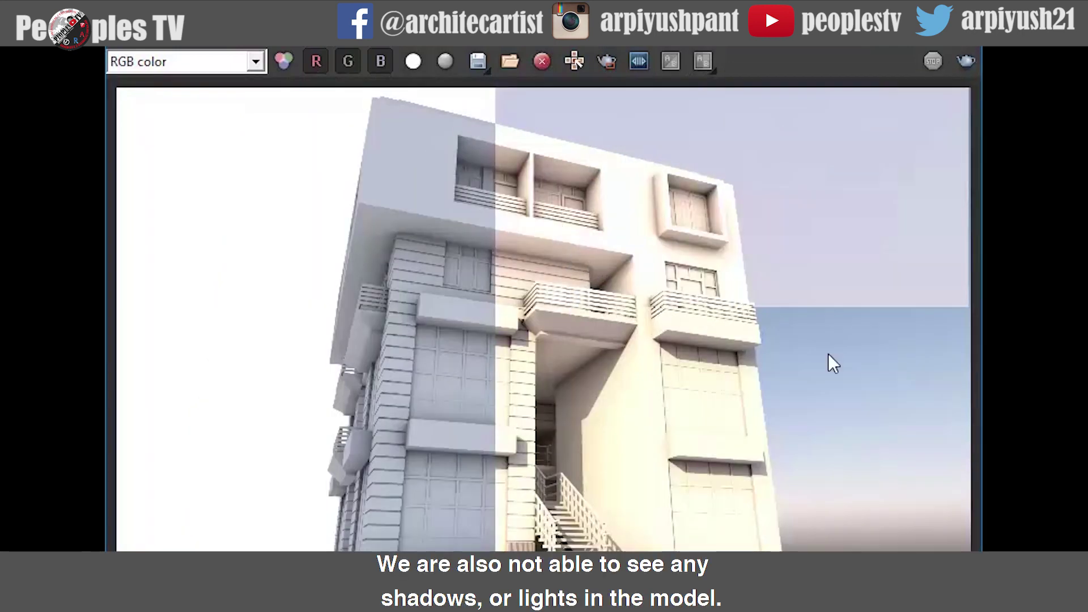
{"action": "scroll", "coordinate": [800, 292], "scroll_direction": "up", "scroll_amount": 4}
{"action": "scroll", "coordinate": [783, 348], "scroll_direction": "down", "scroll_amount": 4}
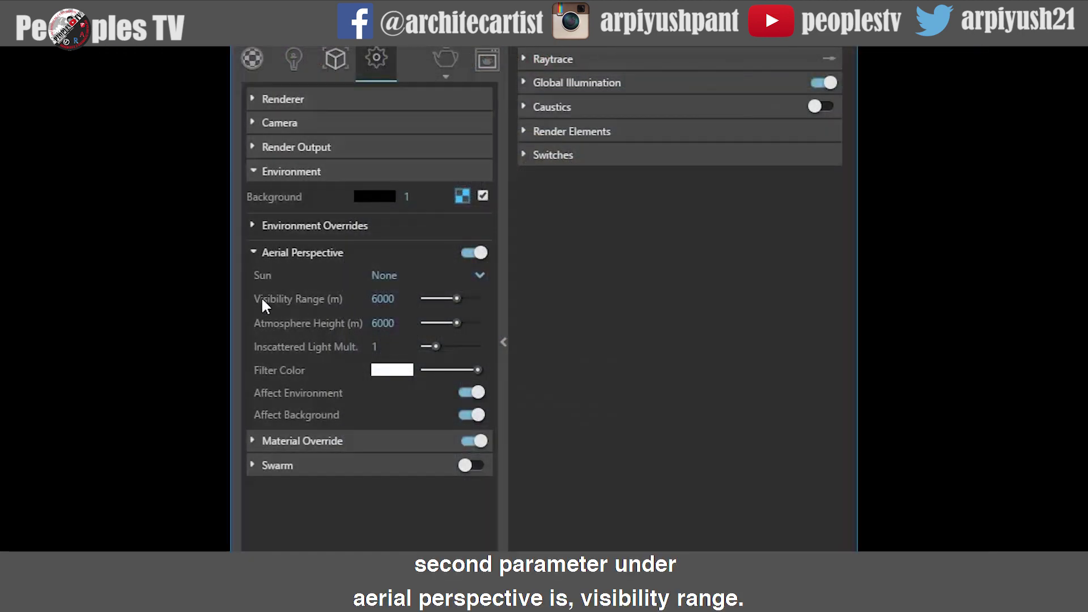
{"action": "mouse_move", "coordinate": [260, 299]}
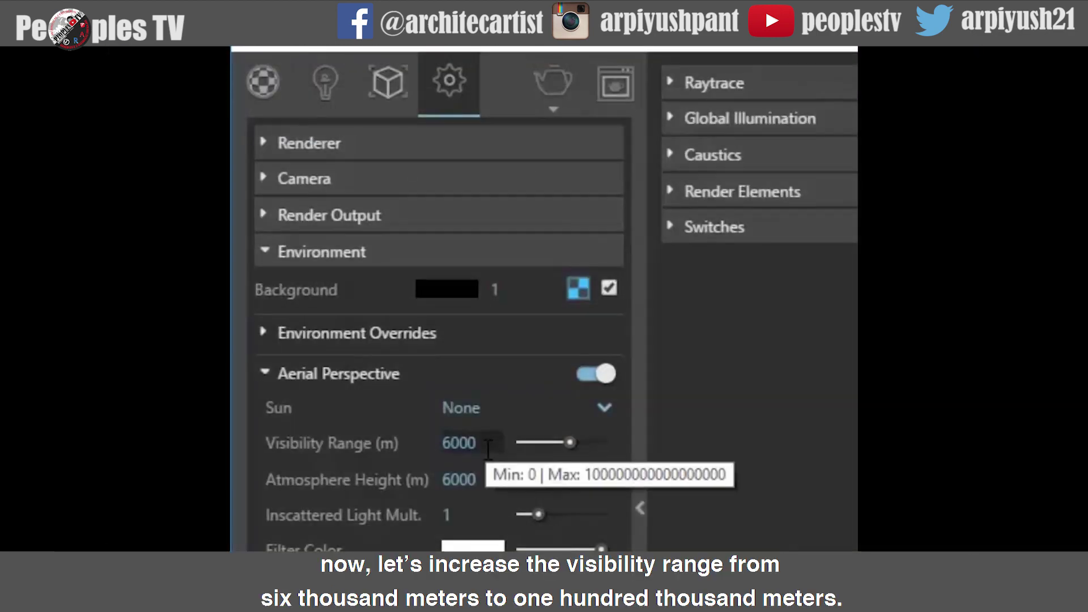
Enter 100000 as the Visibility Range (m)
{"action": "left_click", "coordinate": [494, 440]}
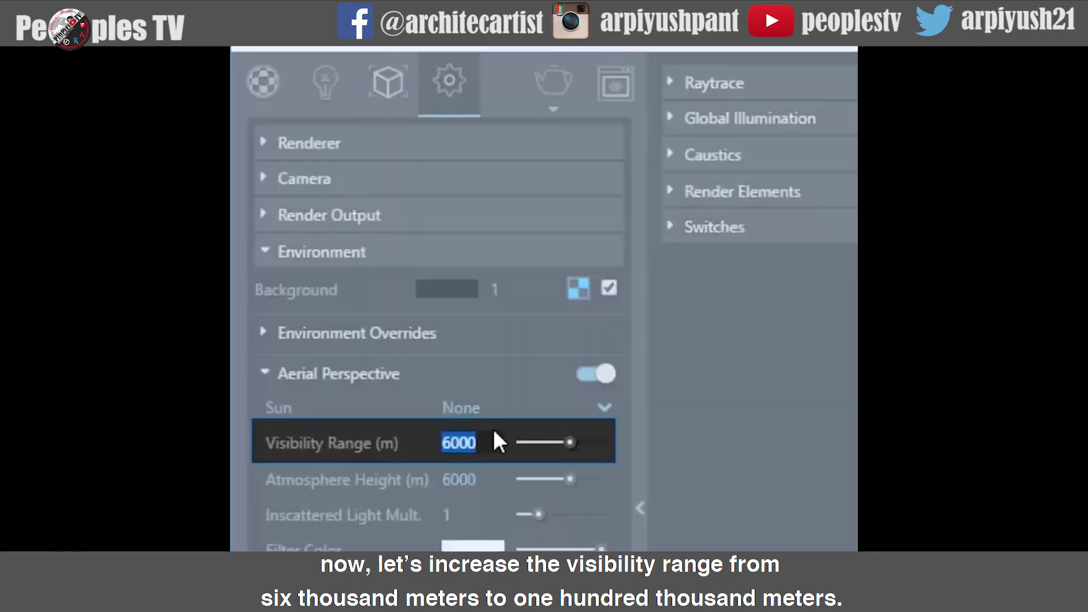
{"action": "type", "text": "100000"}
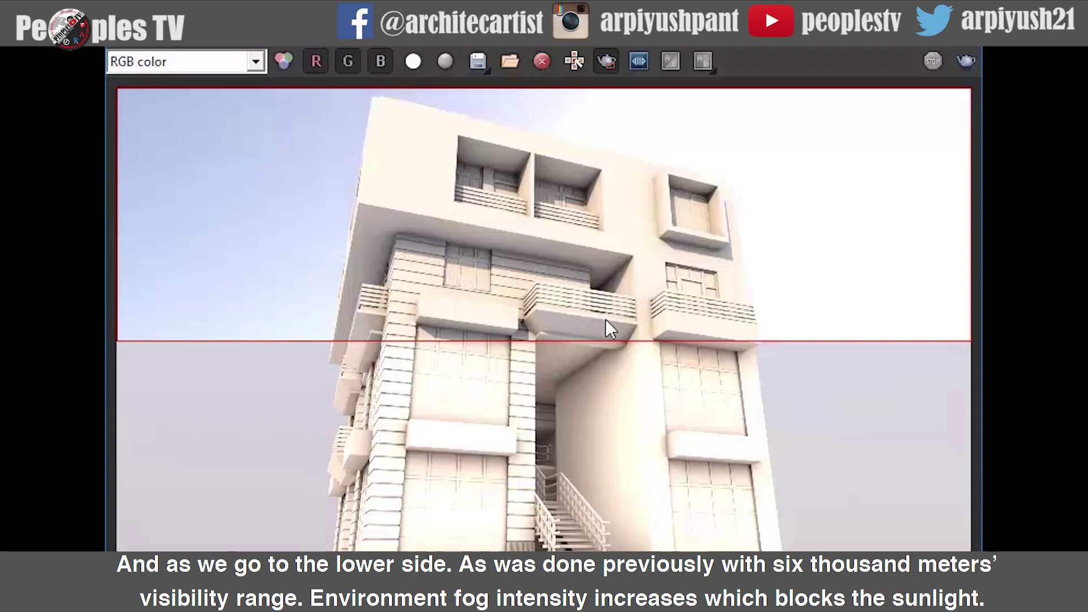
Scroll back up to the Aerial Perspective settings
{"action": "scroll", "coordinate": [301, 363], "scroll_direction": "up", "scroll_amount": 2}
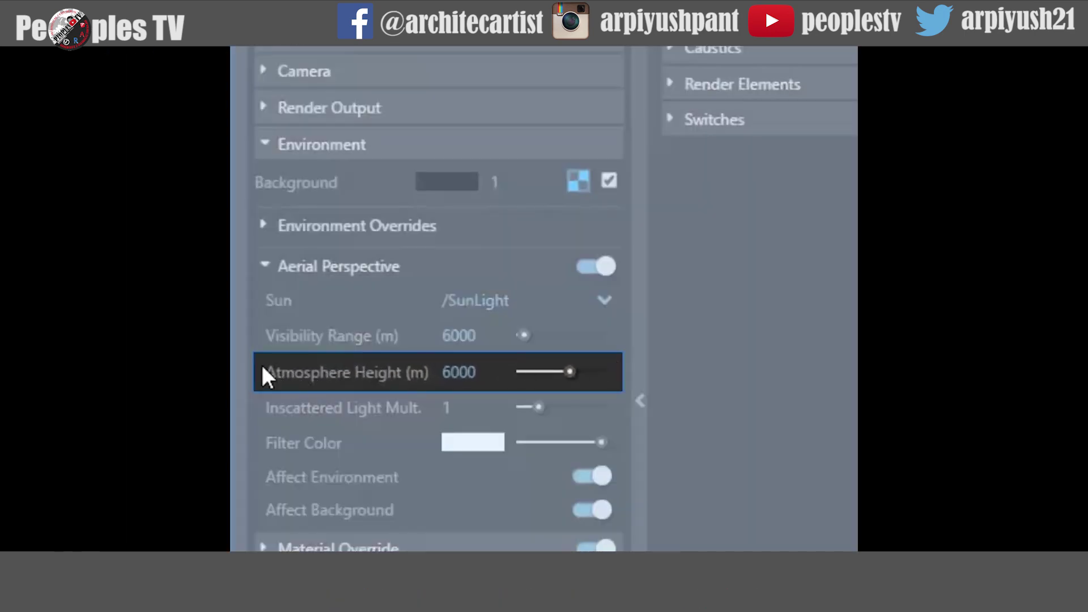
{"action": "mouse_move", "coordinate": [285, 372]}
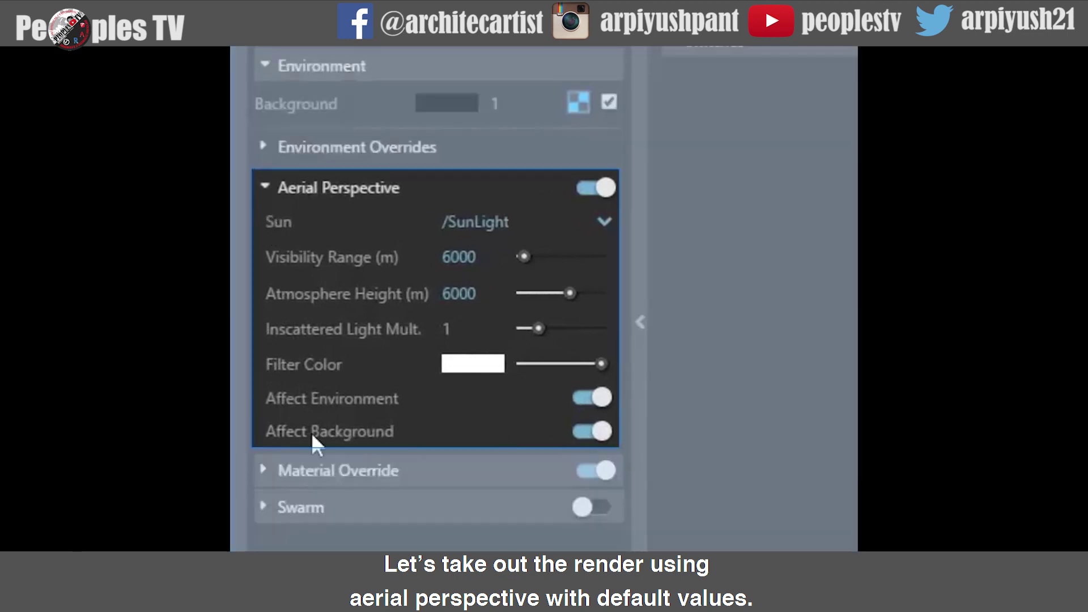
{"action": "mouse_move", "coordinate": [280, 433]}
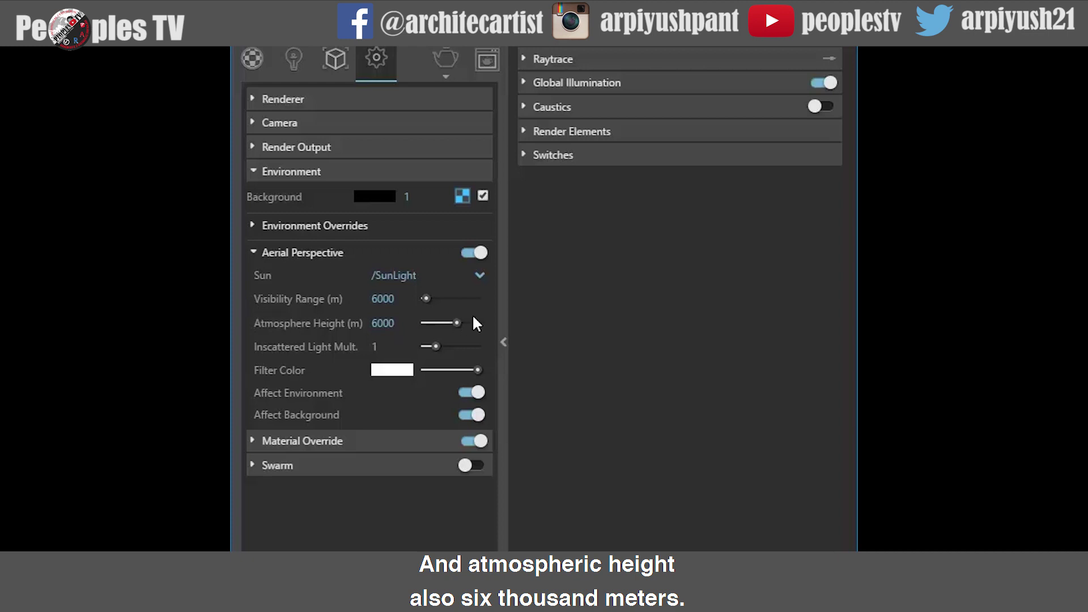
Set the Atmosphere Height (m) to 20000
{"action": "left_click", "coordinate": [374, 325]}
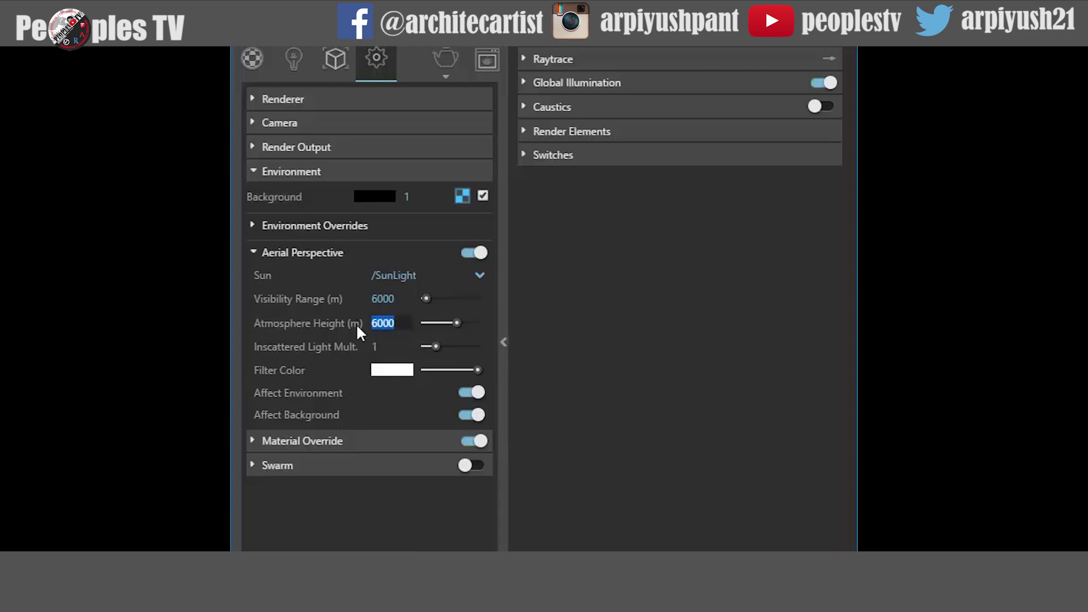
{"action": "left_click", "coordinate": [402, 323]}
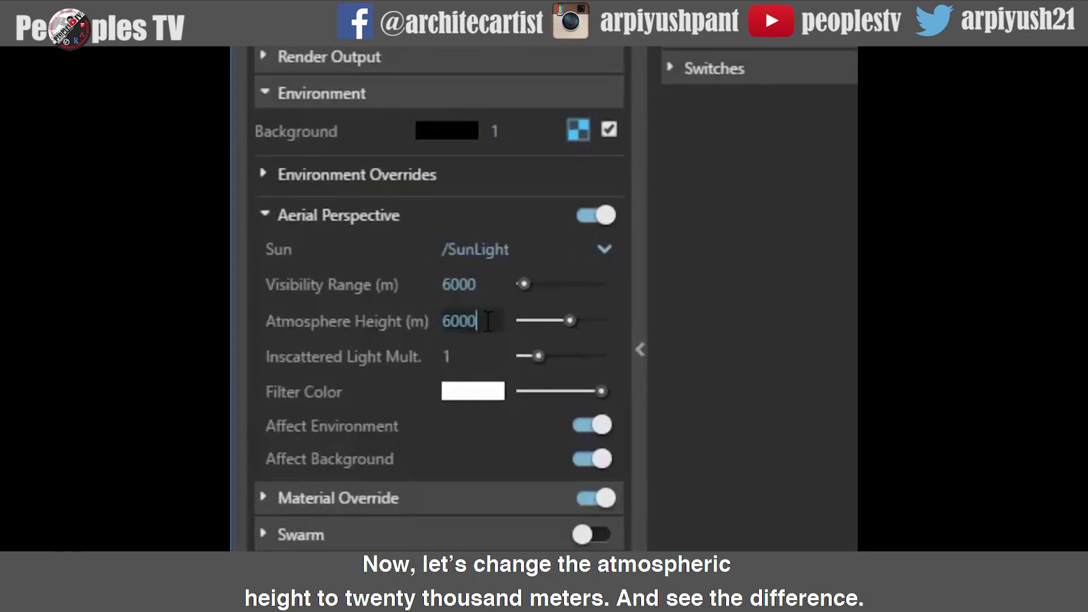
{"action": "left_click_drag", "start_coordinate": [487, 321], "coordinate": [462, 322]}
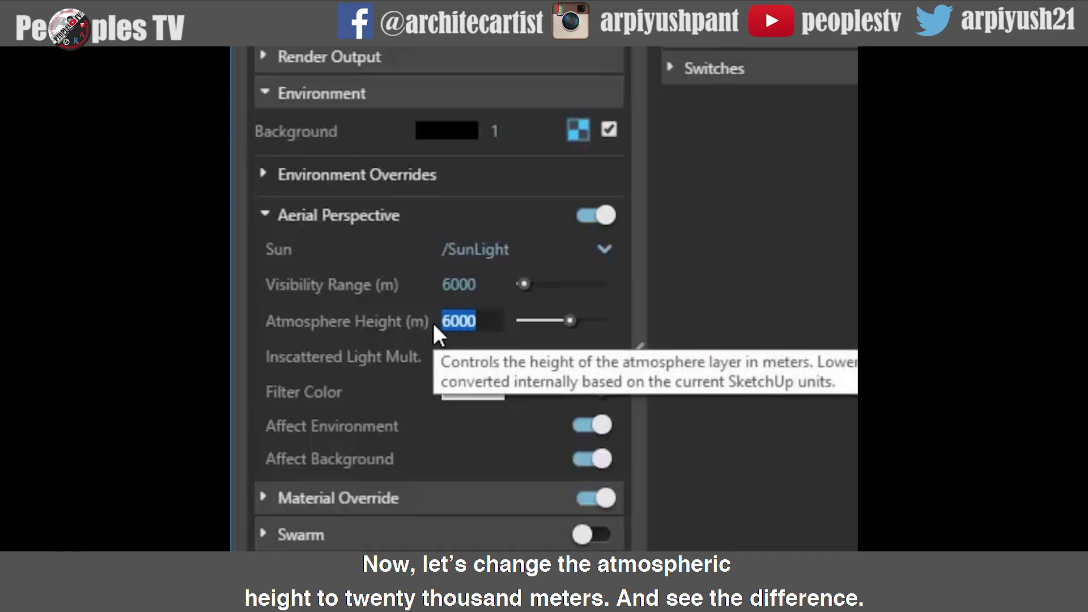
{"action": "type", "text": "20000"}
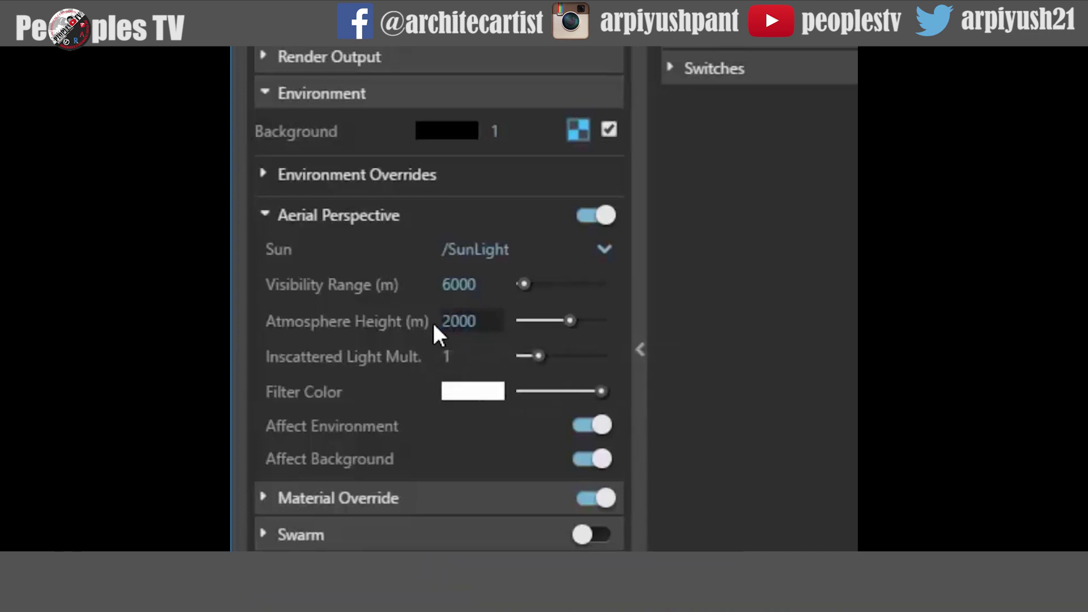
{"action": "key", "text": "Return"}
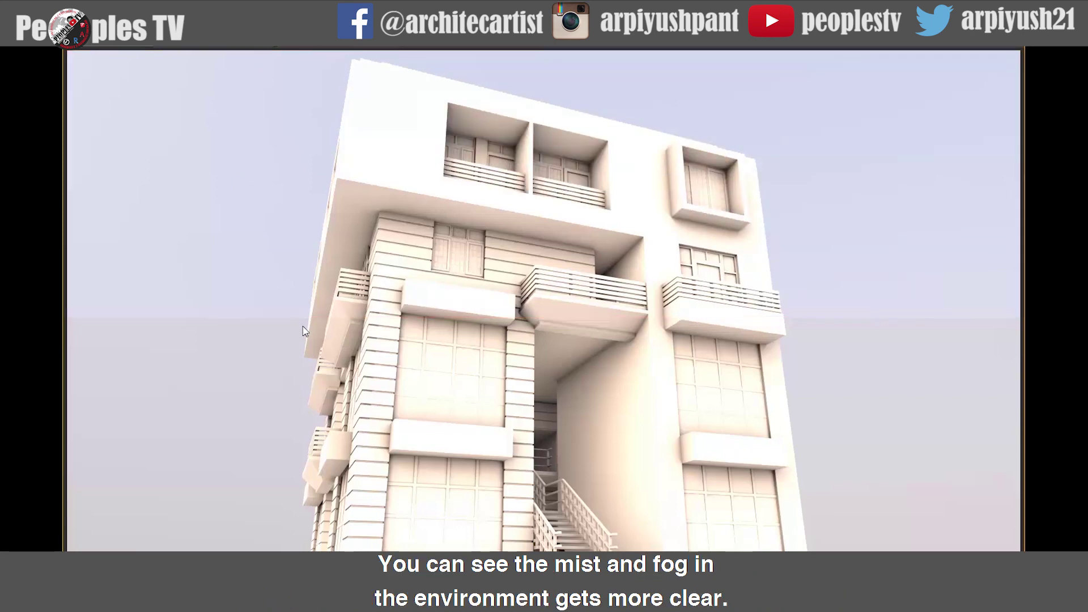
{"action": "scroll", "coordinate": [291, 323], "scroll_direction": "up", "scroll_amount": 3}
{"action": "middle_click_drag", "start_coordinate": [515, 326], "coordinate": [343, 311]}
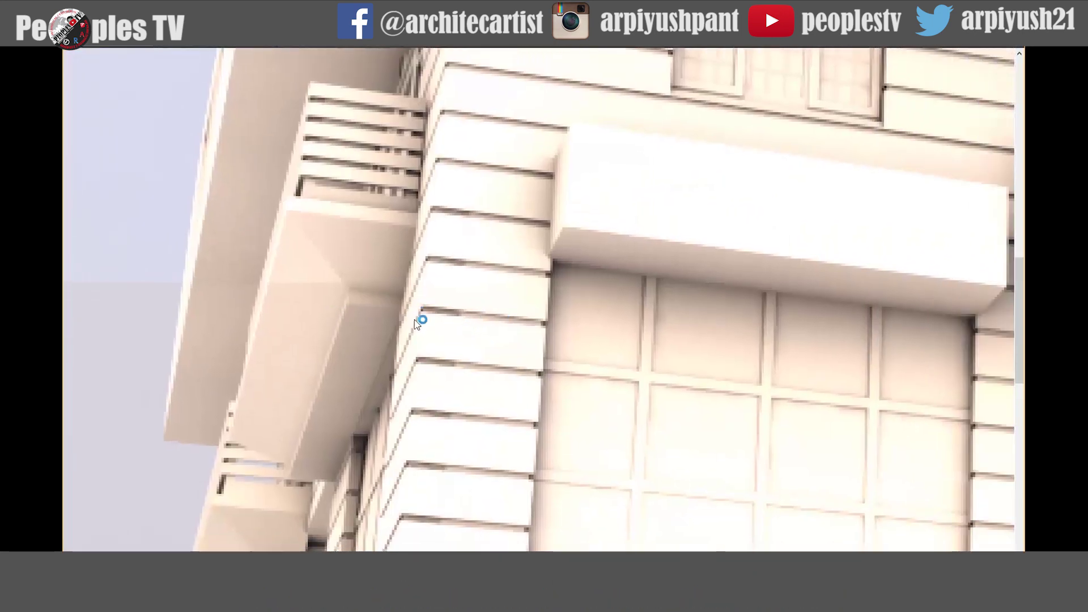
{"action": "middle_click_drag", "start_coordinate": [417, 321], "coordinate": [229, 316]}
{"action": "scroll", "coordinate": [480, 327], "scroll_direction": "down", "scroll_amount": 3}
{"action": "middle_click_drag", "start_coordinate": [581, 335], "coordinate": [413, 332]}
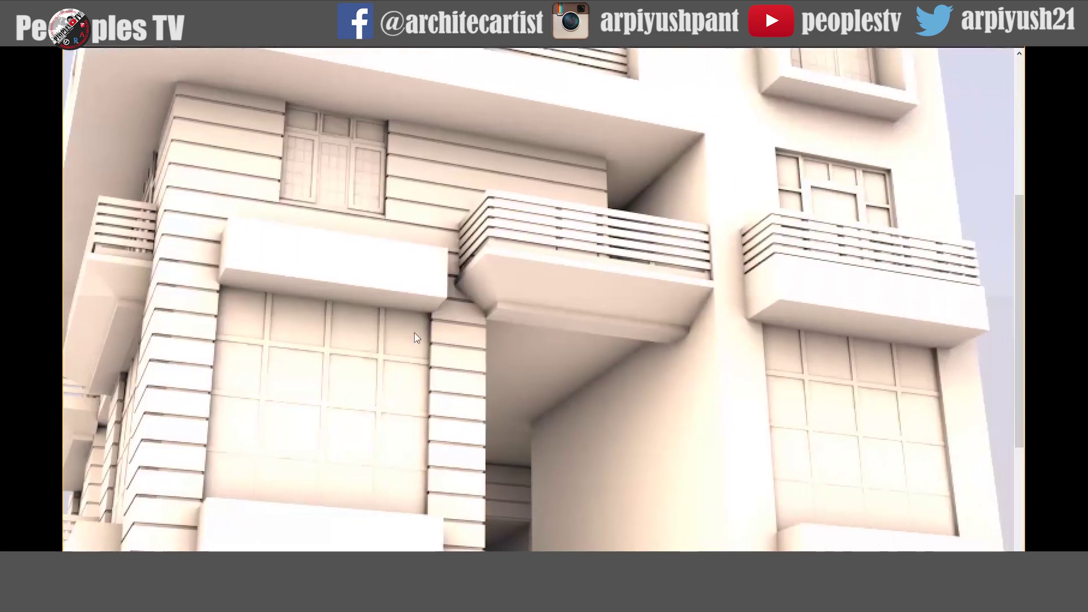
{"action": "middle_click_drag", "start_coordinate": [630, 354], "coordinate": [437, 357]}
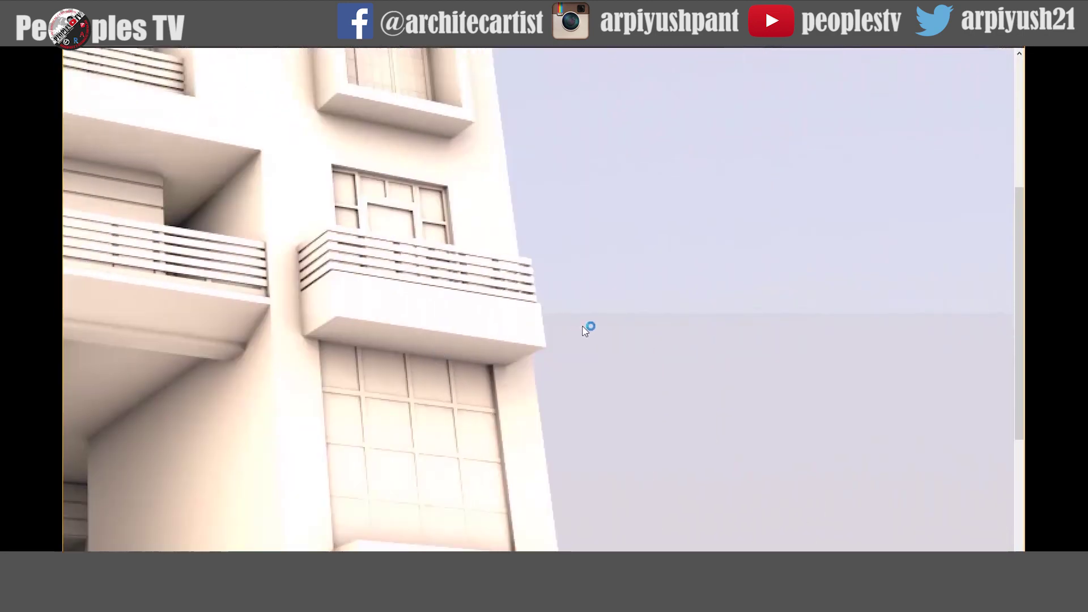
{"action": "scroll", "coordinate": [587, 322], "scroll_direction": "down", "scroll_amount": 3}
{"action": "scroll", "coordinate": [587, 321], "scroll_direction": "down", "scroll_amount": 3}
{"action": "scroll", "coordinate": [586, 322], "scroll_direction": "up", "scroll_amount": 3}
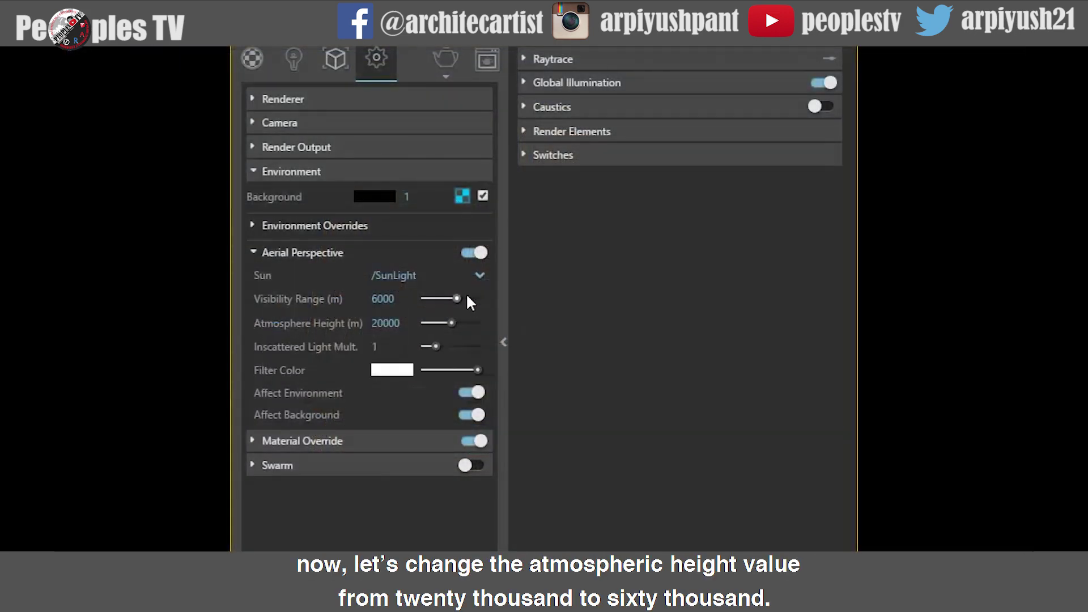
Change the Atmosphere Height from 20000 to 60000 m
{"action": "double_click", "coordinate": [383, 323]}
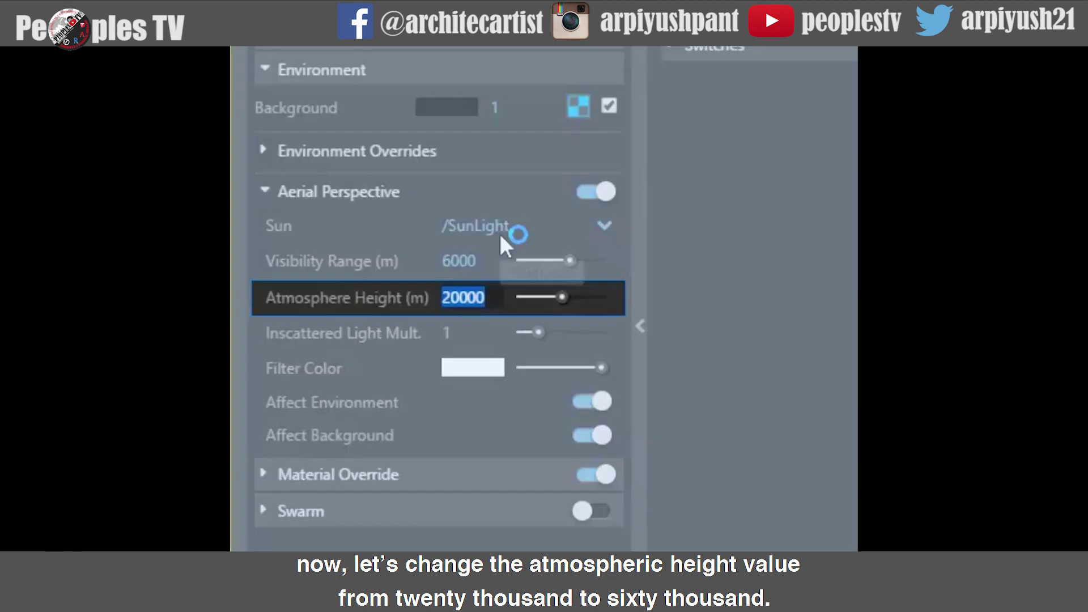
{"action": "type", "text": "6000"}
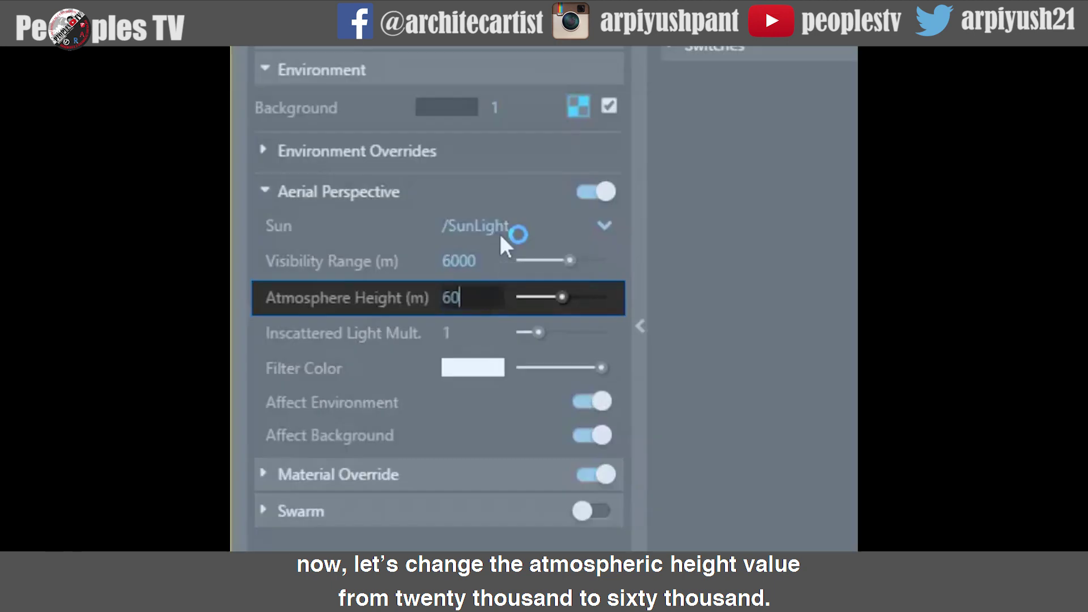
{"action": "type", "text": "00"}
{"action": "key", "text": "Return"}
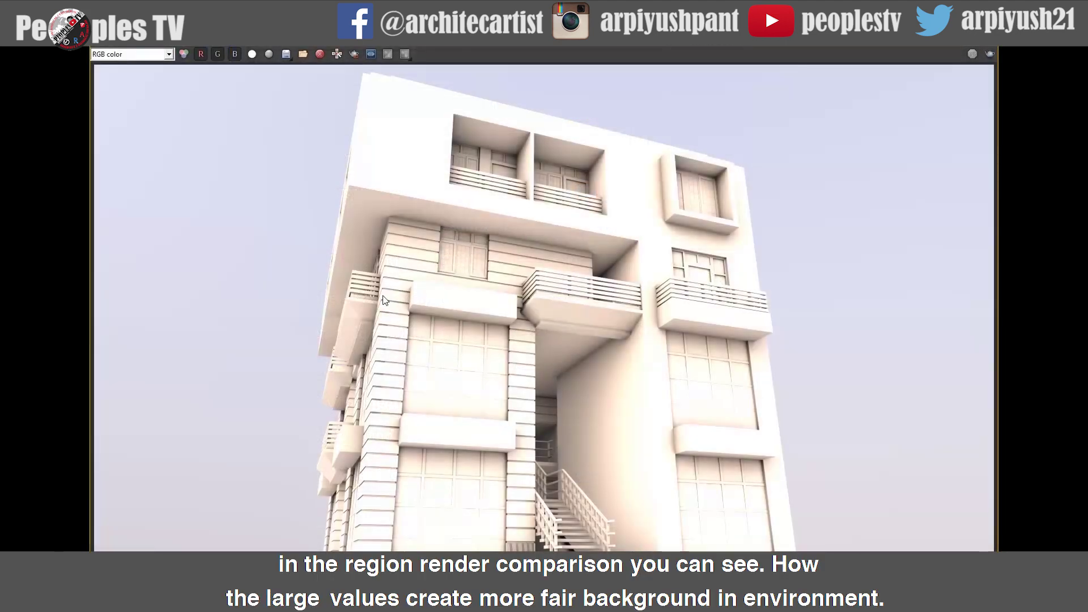
Zoom and pan across the render to inspect the sky, facade and balconies
{"action": "scroll", "coordinate": [352, 301], "scroll_direction": "up", "scroll_amount": 5}
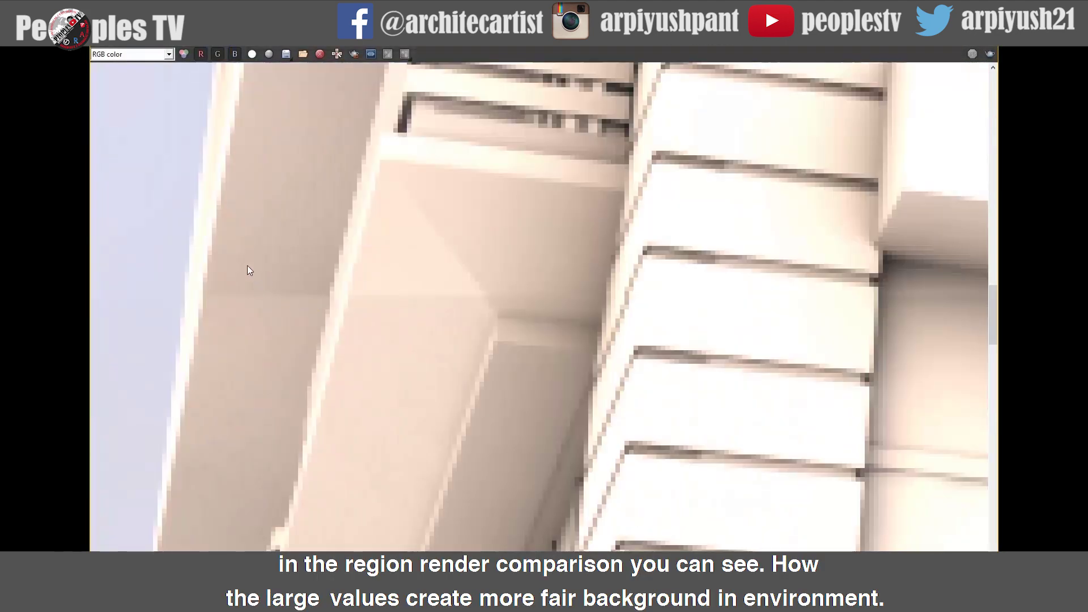
{"action": "middle_click_drag", "start_coordinate": [351, 319], "coordinate": [627, 330]}
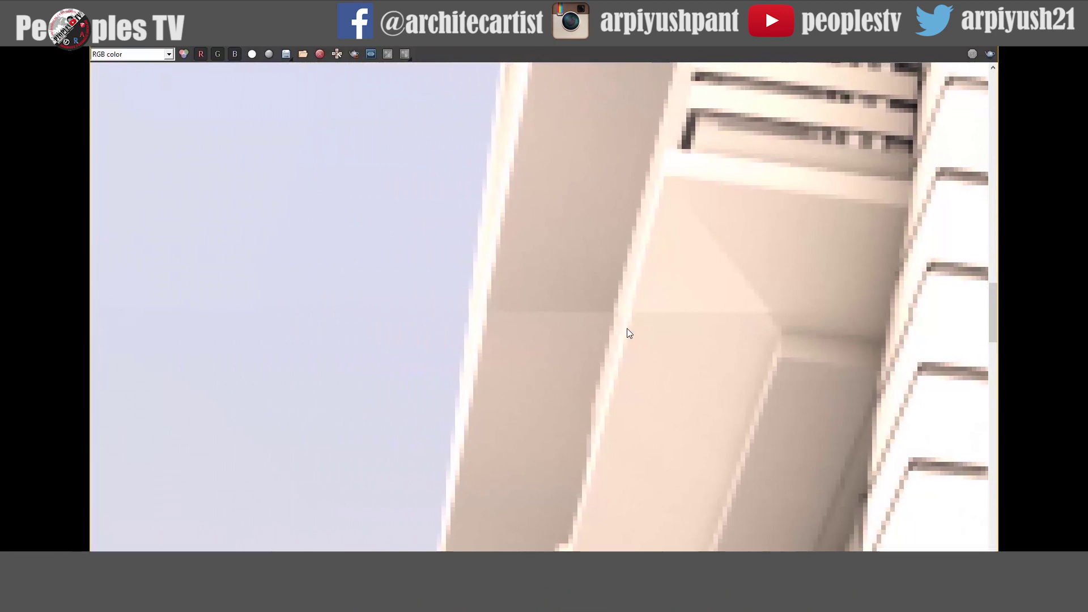
{"action": "middle_click_drag", "start_coordinate": [411, 335], "coordinate": [802, 345]}
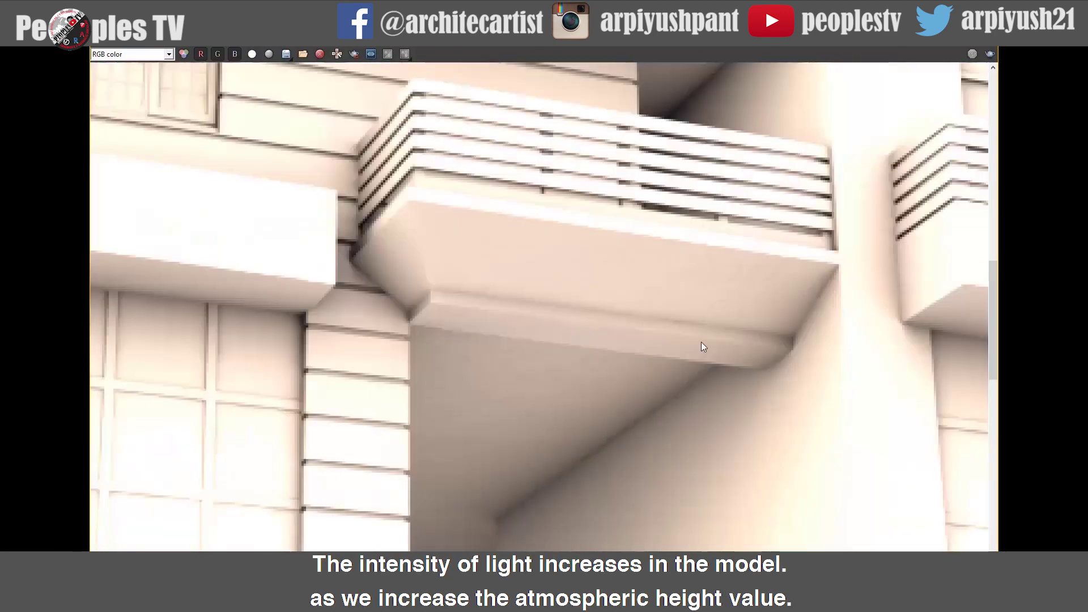
{"action": "middle_click_drag", "start_coordinate": [703, 347], "coordinate": [901, 366]}
{"action": "middle_click_drag", "start_coordinate": [365, 315], "coordinate": [335, 352]}
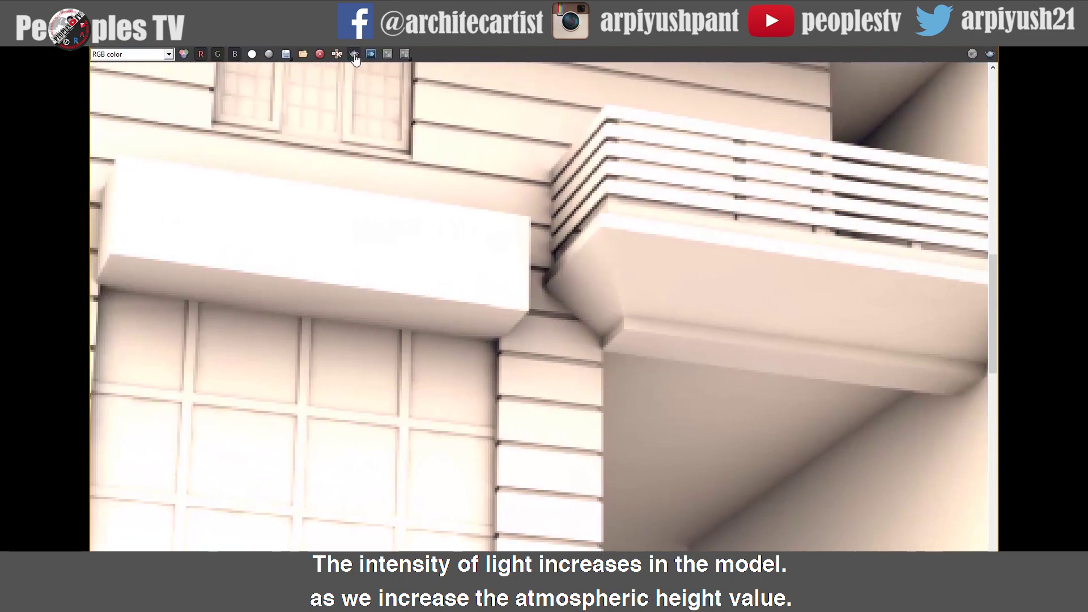
{"action": "middle_click_drag", "start_coordinate": [658, 309], "coordinate": [379, 297]}
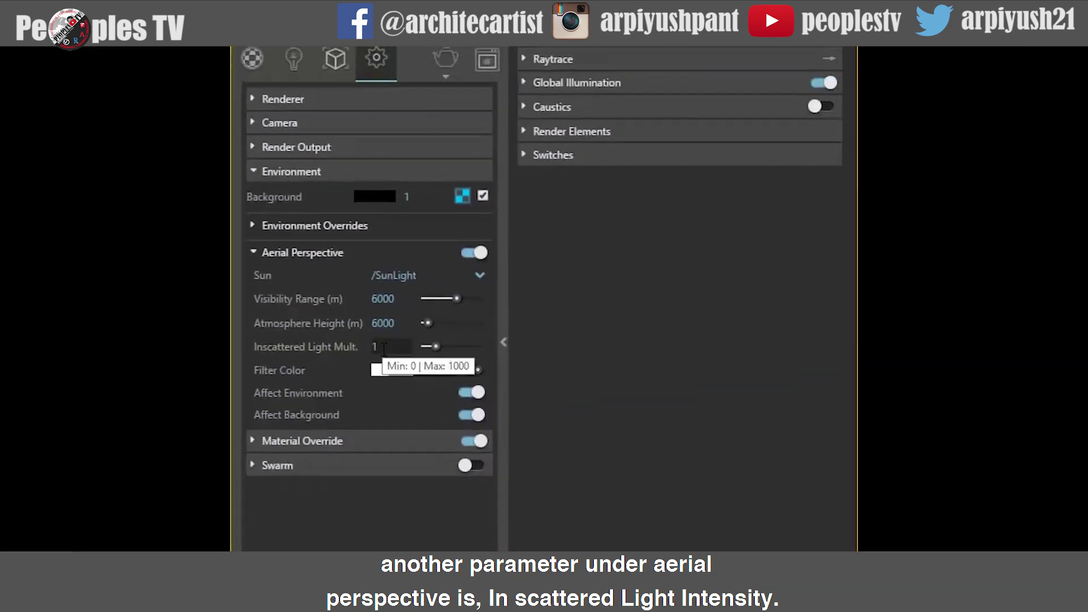
Set Inscattered Light Mult. to 2
{"action": "double_click", "coordinate": [375, 346]}
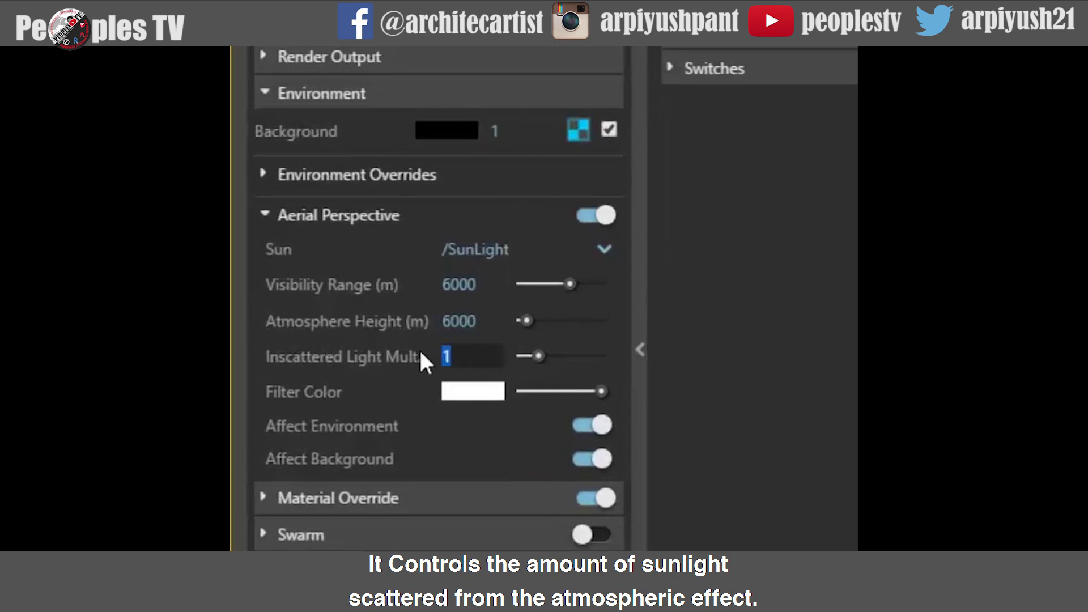
{"action": "type", "text": "2"}
{"action": "key", "text": "Return"}
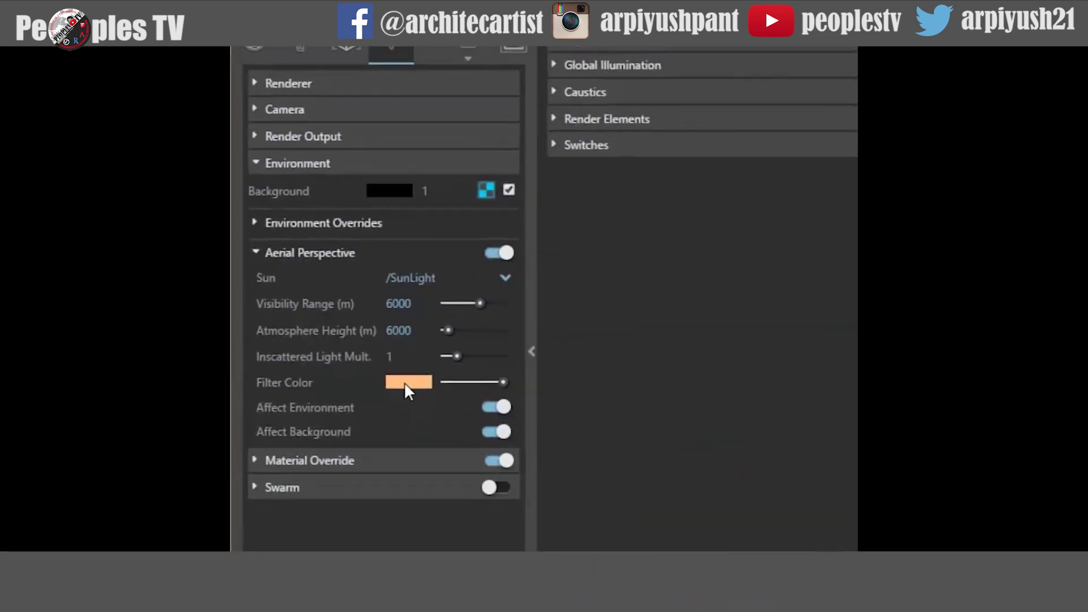
Set the aerial perspective filter colour to light orange RGB 255/190/125 and raise its intensity to full
{"action": "left_click", "coordinate": [405, 384]}
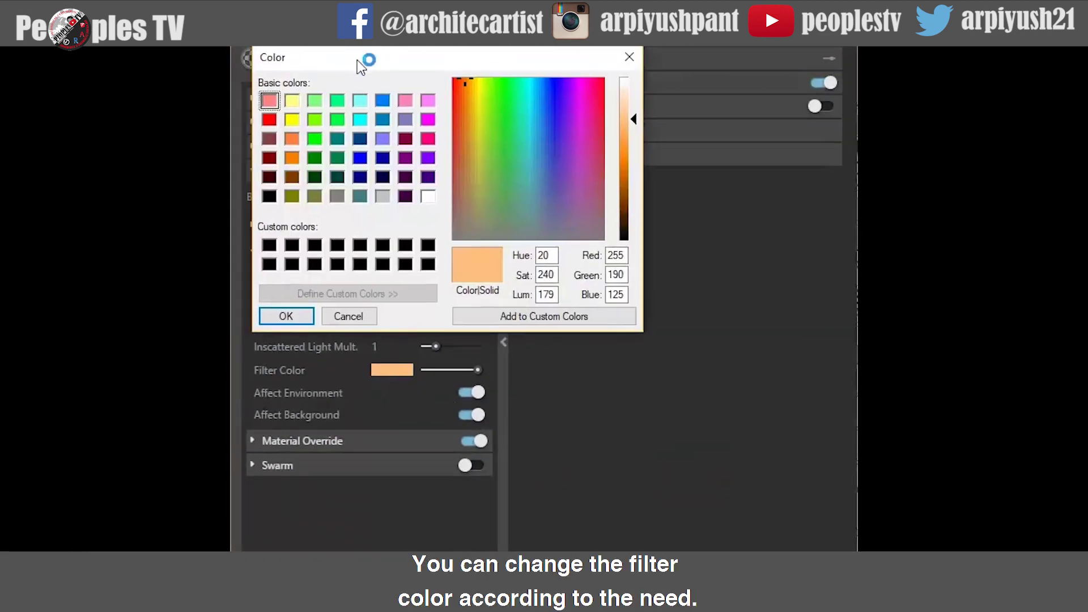
{"action": "left_click_drag", "start_coordinate": [357, 60], "coordinate": [407, 95]}
{"action": "left_click", "coordinate": [654, 285]}
{"action": "key", "text": "Tab"}
{"action": "key", "text": "Tab"}
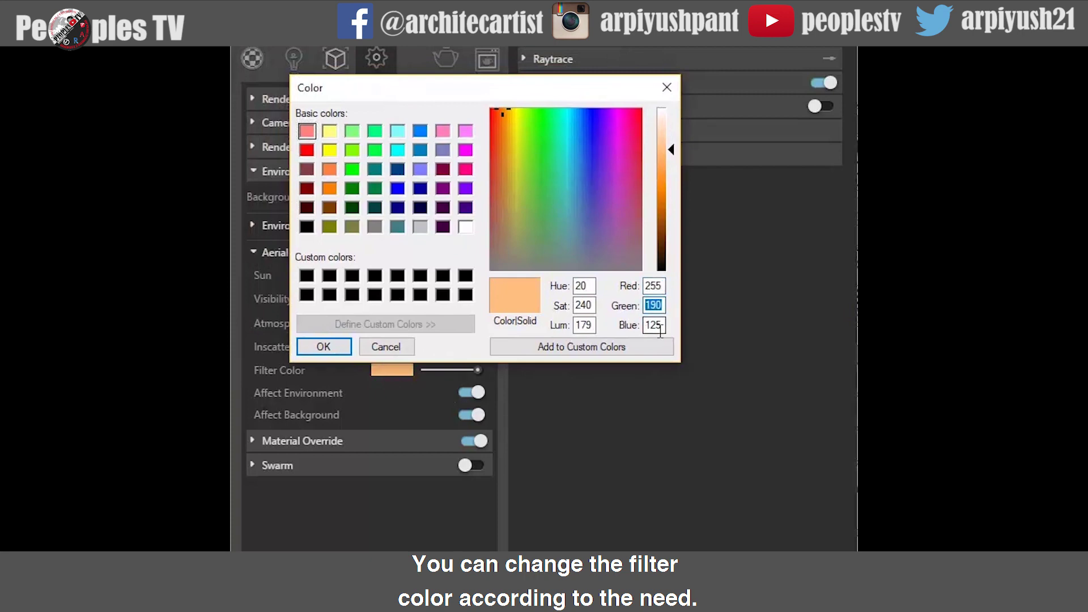
{"action": "left_click", "coordinate": [324, 347]}
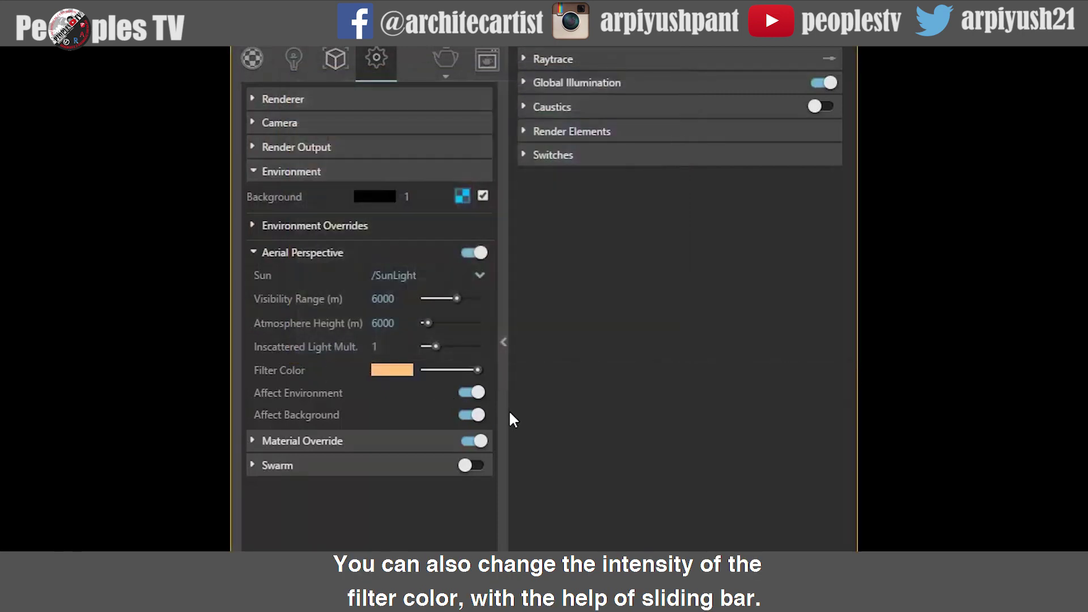
{"action": "mouse_move", "coordinate": [468, 368]}
{"action": "left_mouse_down"}
{"action": "mouse_move", "coordinate": [434, 366]}
{"action": "mouse_move", "coordinate": [454, 373]}
{"action": "left_mouse_up"}
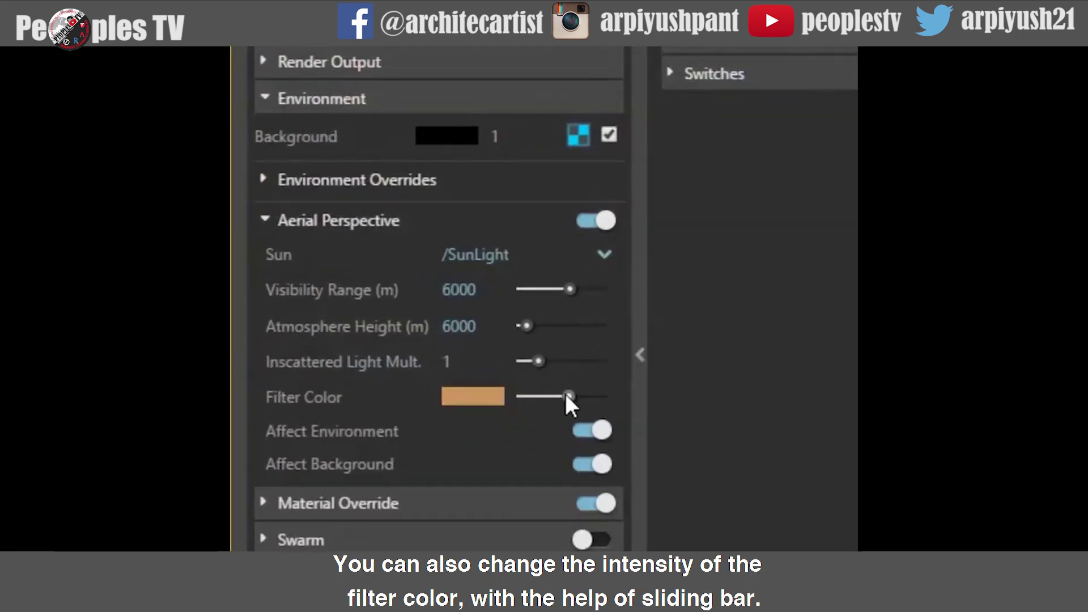
{"action": "left_click_drag", "start_coordinate": [566, 401], "coordinate": [624, 414]}
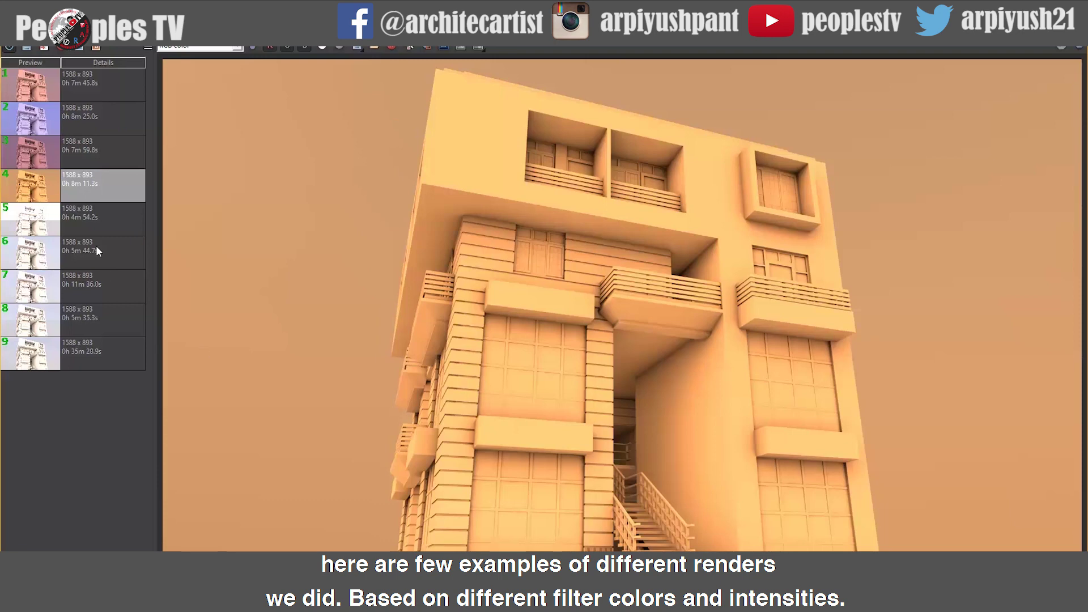
View render history entries 3, 2 and 1 to compare the pink, lilac and first saved renders
{"action": "left_click", "coordinate": [50, 153]}
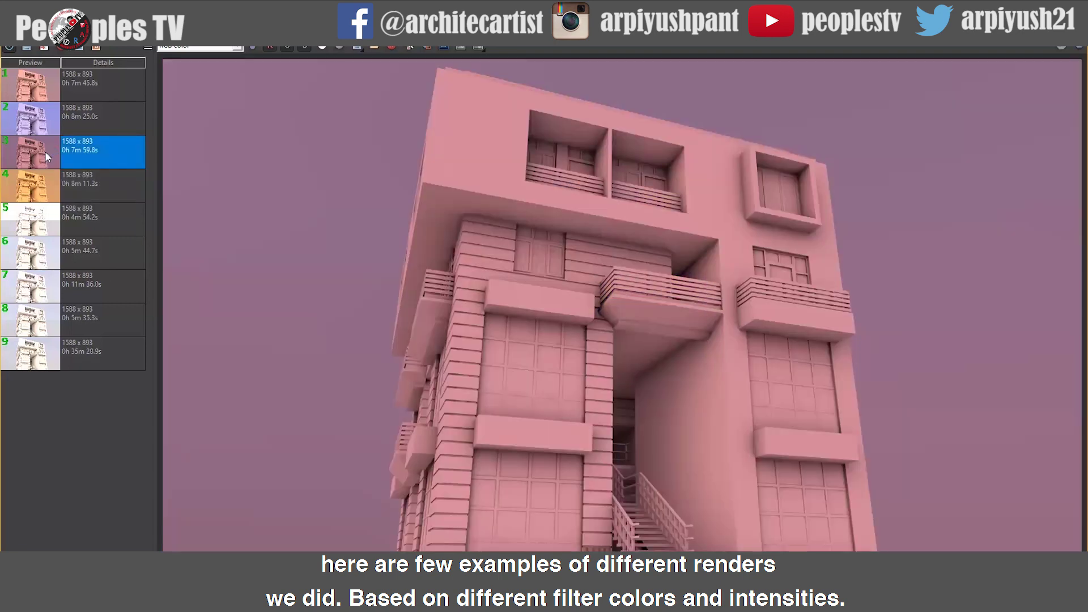
{"action": "left_click", "coordinate": [46, 122]}
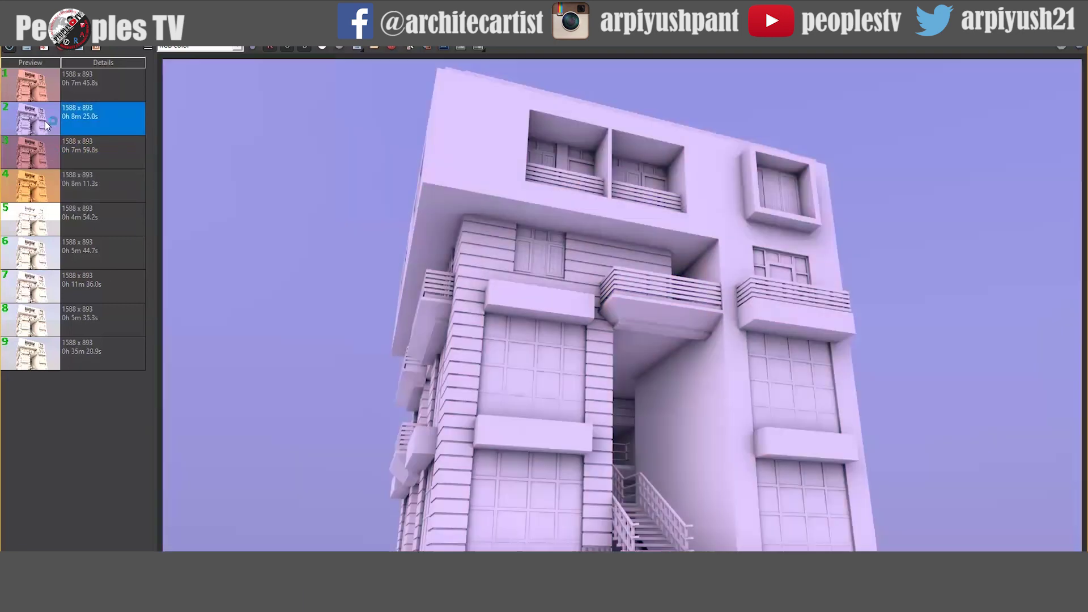
{"action": "left_click", "coordinate": [48, 94]}
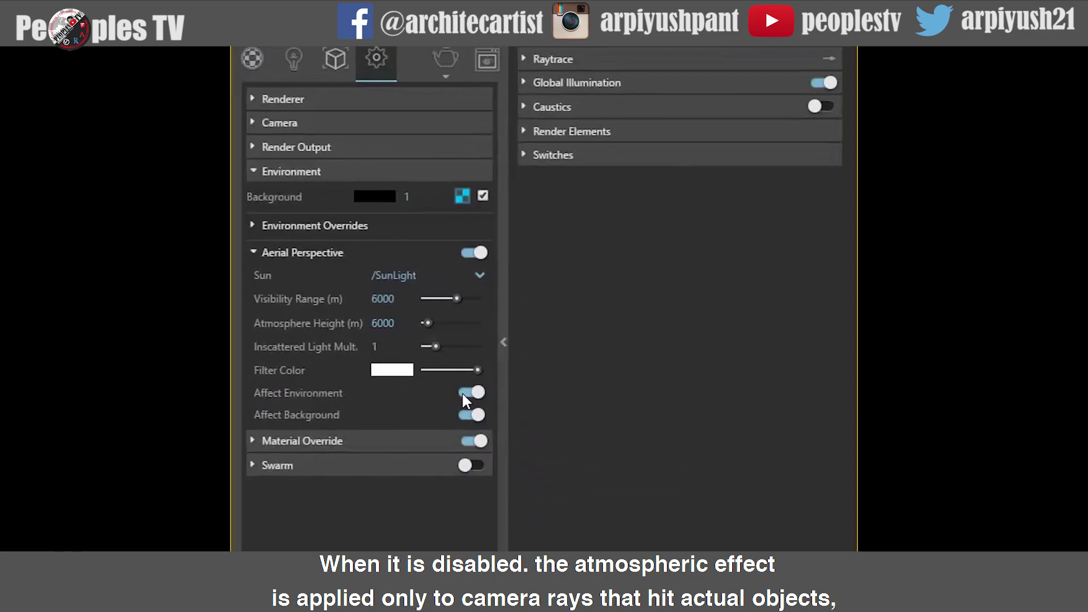
Turn the Affect Environment toggle off under Aerial Perspective
{"action": "left_click", "coordinate": [462, 394]}
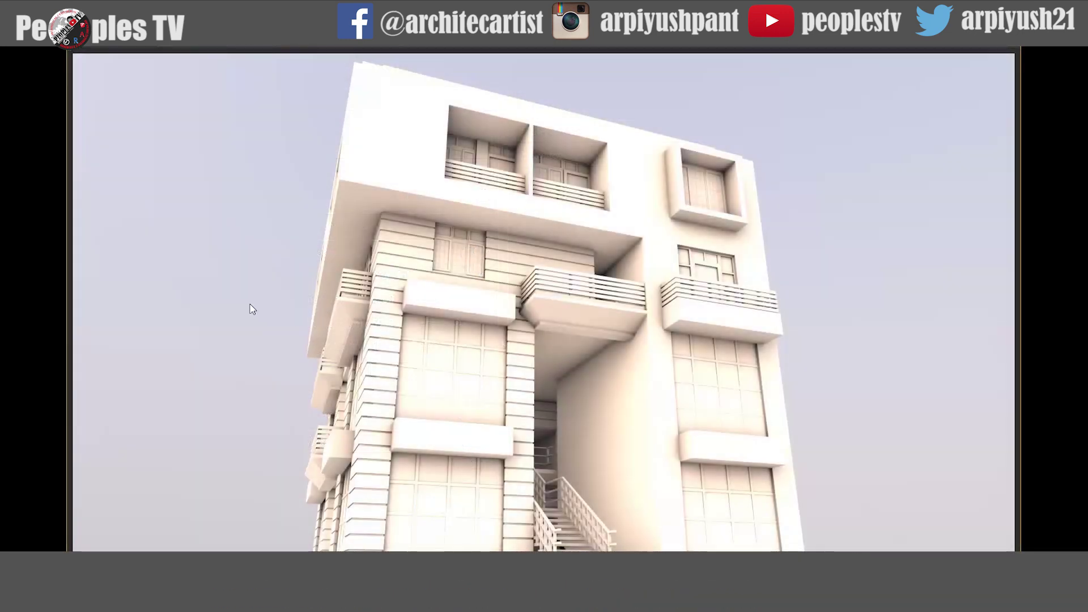
Zoom in and back out on the building render in the Frame Buffer
{"action": "scroll", "coordinate": [241, 171], "scroll_direction": "up", "scroll_amount": 3}
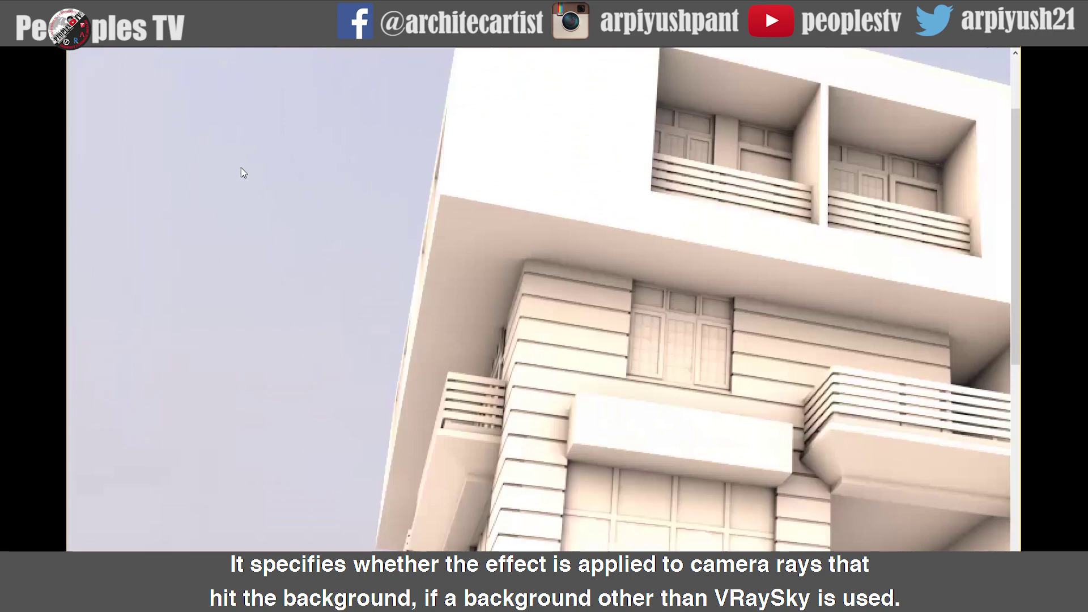
{"action": "scroll", "coordinate": [303, 247], "scroll_direction": "down", "scroll_amount": 3}
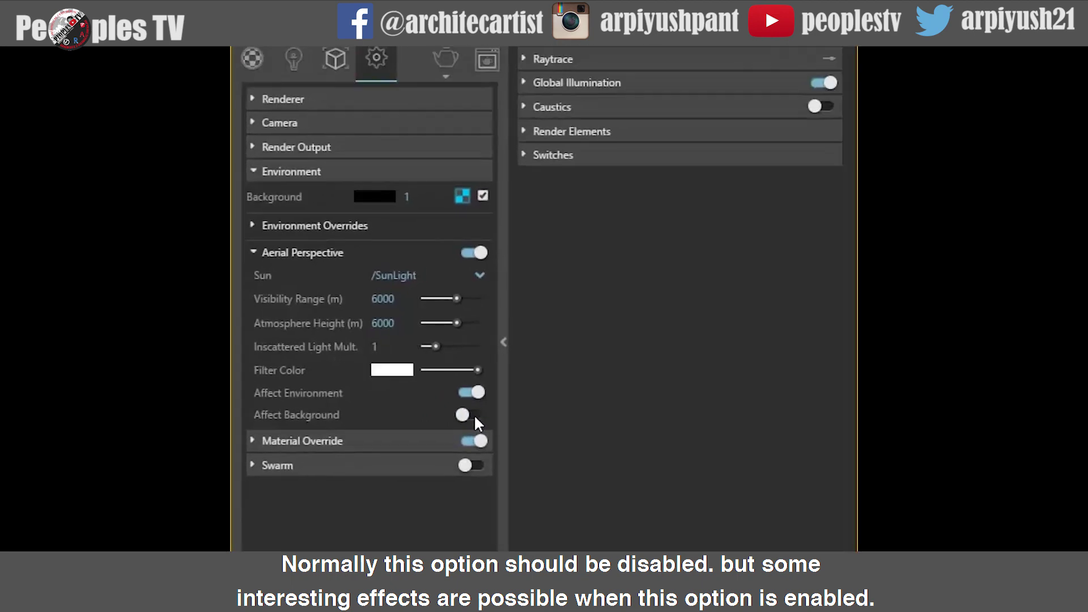
Enable Affect Background so both Affect options are on under Aerial Perspective
{"action": "left_click", "coordinate": [475, 417]}
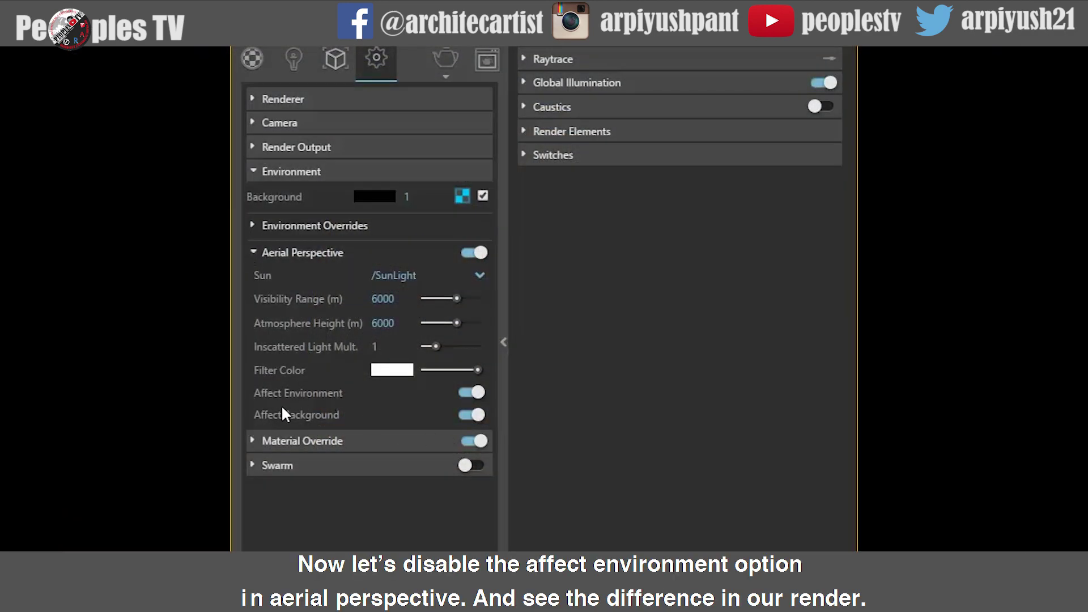
Switch Affect Environment off, leaving only Affect Background on, and inspect the resulting render
{"action": "left_click", "coordinate": [474, 394]}
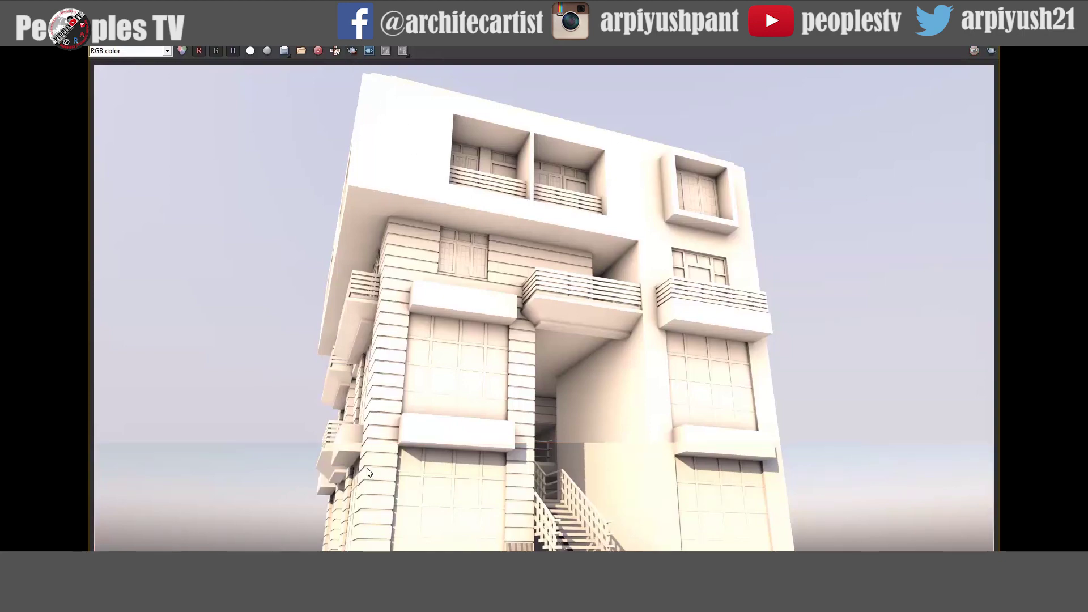
{"action": "scroll", "coordinate": [340, 436], "scroll_direction": "up", "scroll_amount": 4}
{"action": "scroll", "coordinate": [356, 381], "scroll_direction": "down", "scroll_amount": 4}
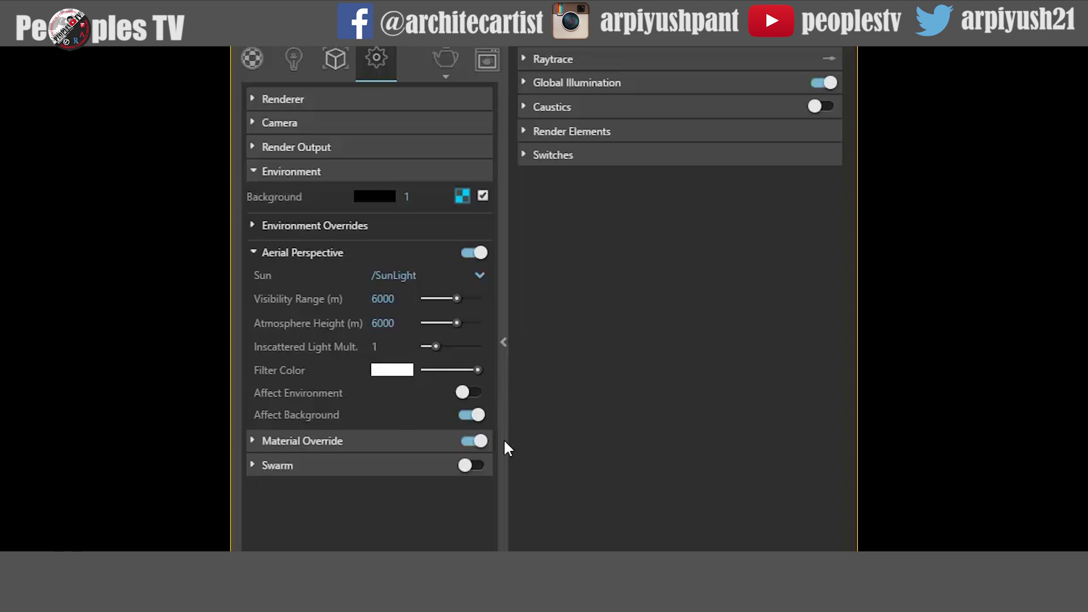
Turn Affect Environment back on and zoom the region render to compare the sky behind the building
{"action": "left_click", "coordinate": [473, 393]}
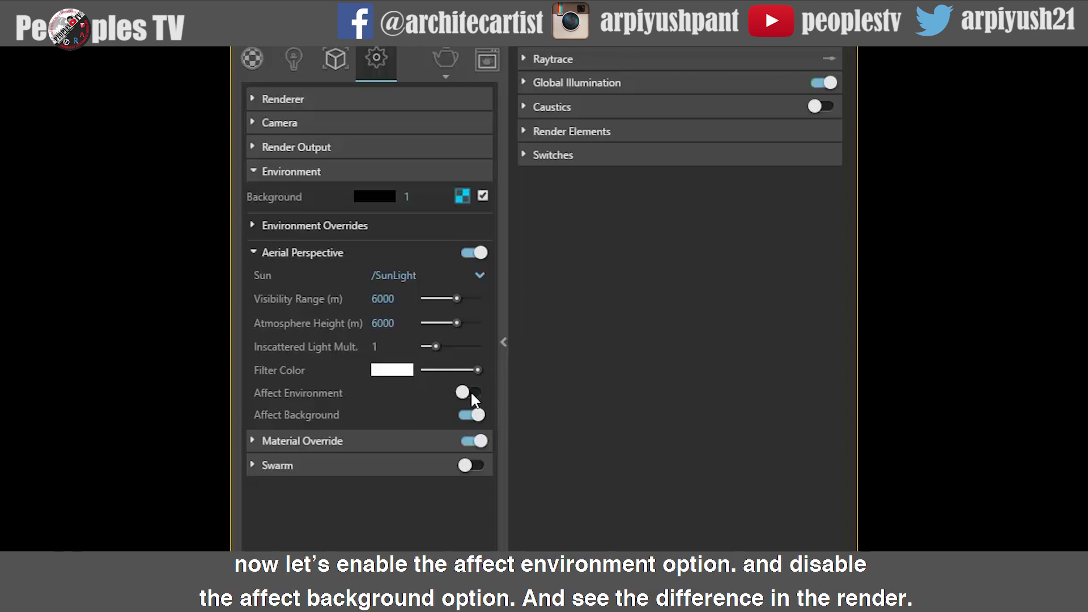
{"action": "left_click", "coordinate": [470, 393]}
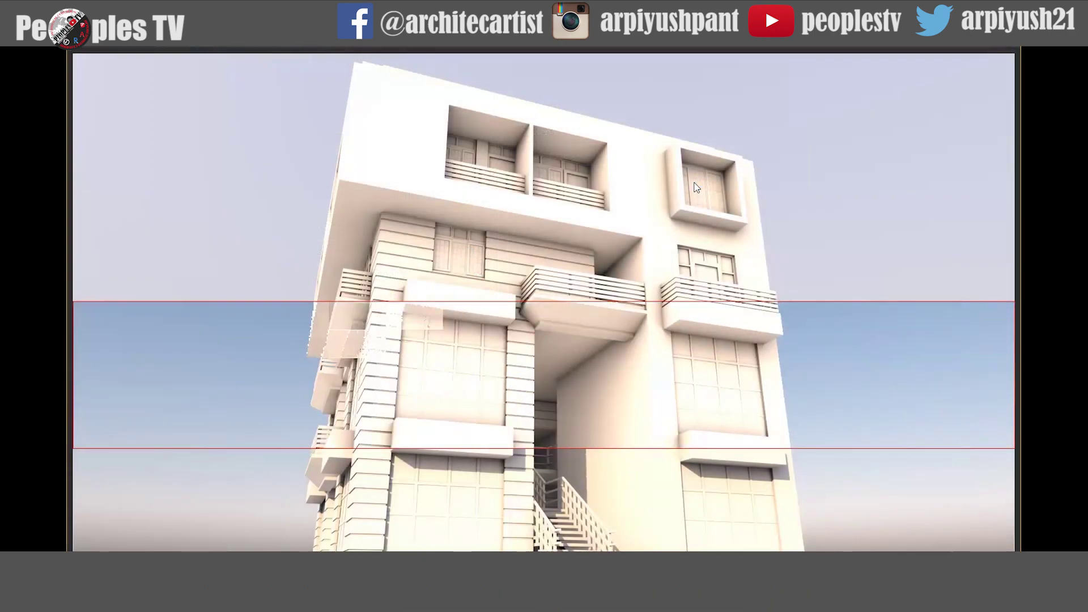
{"action": "scroll", "coordinate": [241, 454], "scroll_direction": "up", "scroll_amount": 5}
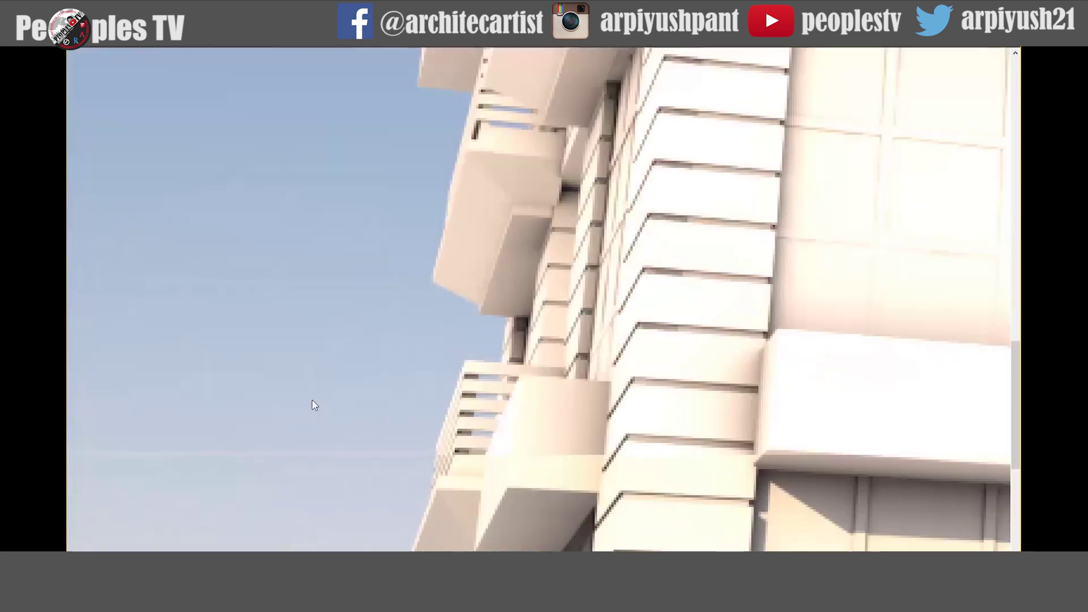
{"action": "scroll", "coordinate": [315, 404], "scroll_direction": "down", "scroll_amount": 3}
{"action": "scroll", "coordinate": [840, 447], "scroll_direction": "up", "scroll_amount": 5}
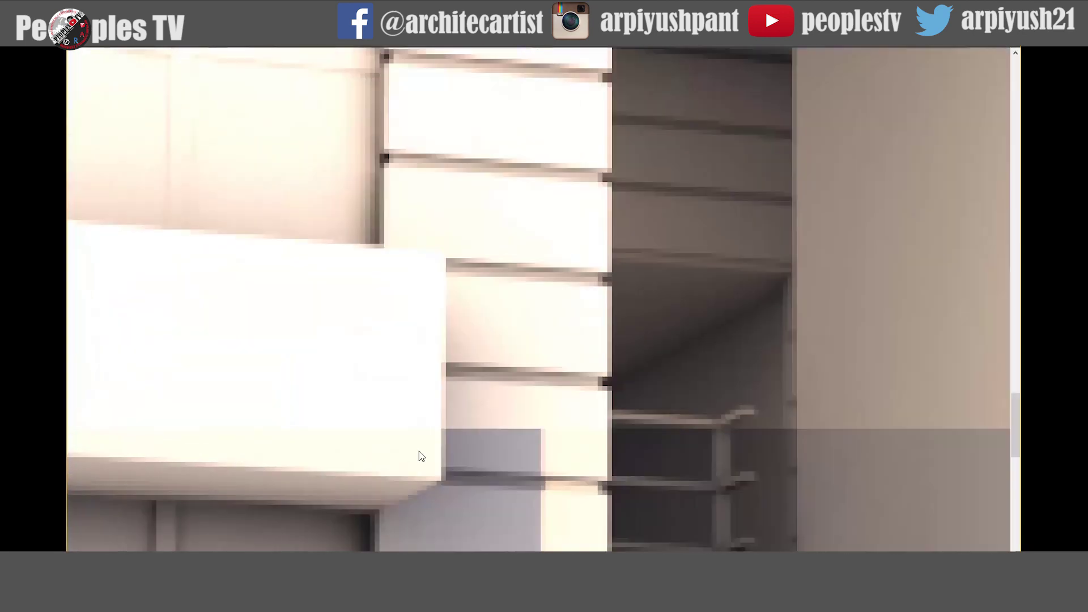
{"action": "scroll", "coordinate": [522, 453], "scroll_direction": "down", "scroll_amount": 5}
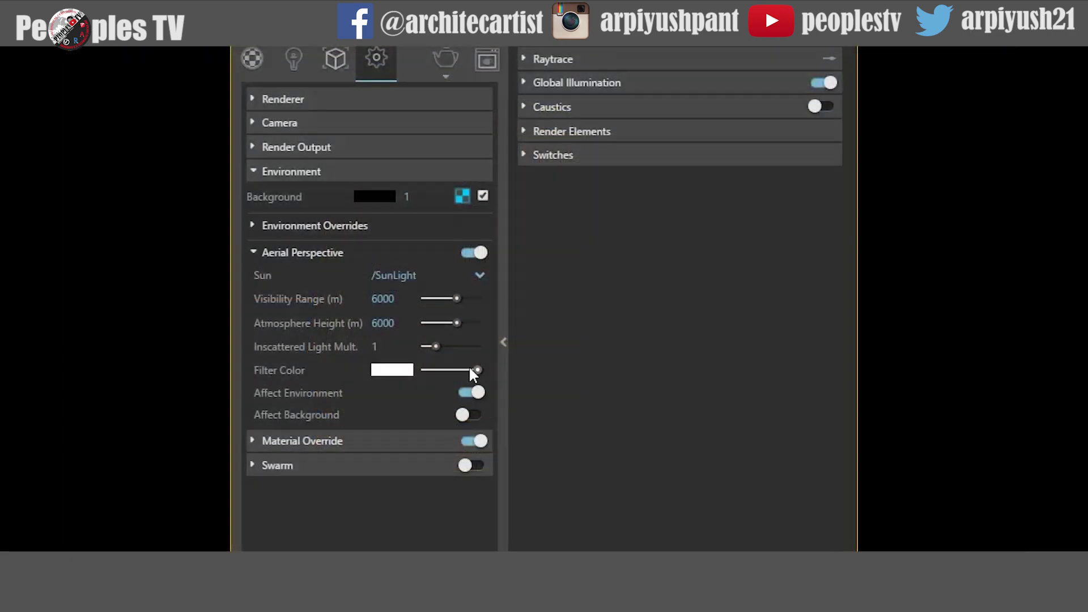
Switch the Affect Environment toggle off under Aerial Perspective
{"action": "left_click", "coordinate": [471, 395]}
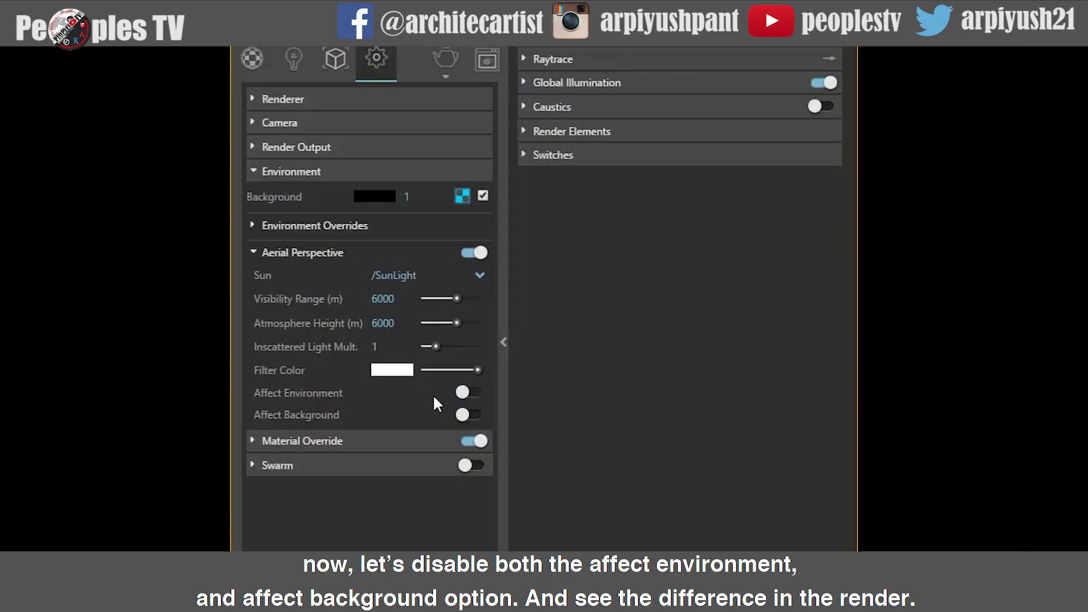